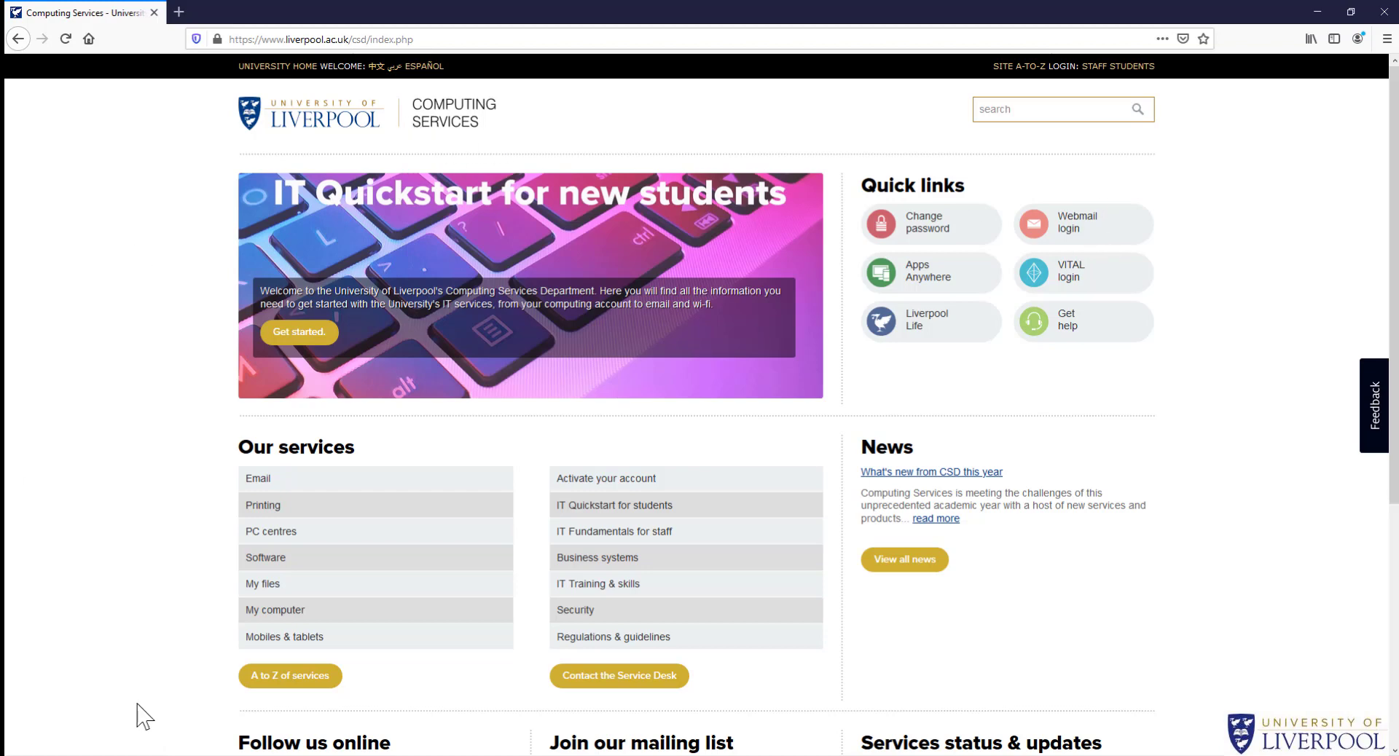
Go from the Computing Services Software page through 'download software' to the staff OnTheHub WebStore
click(341, 562)
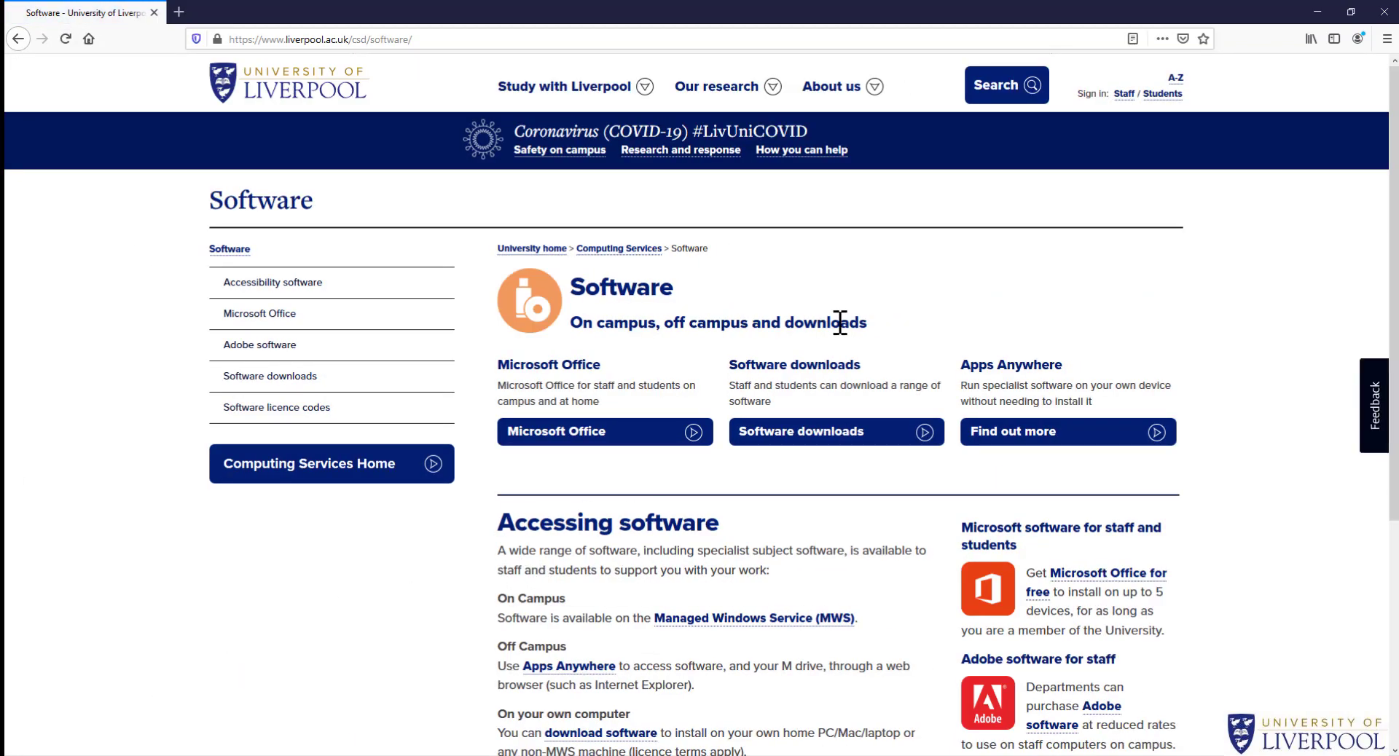
scroll(839, 322, down, 3)
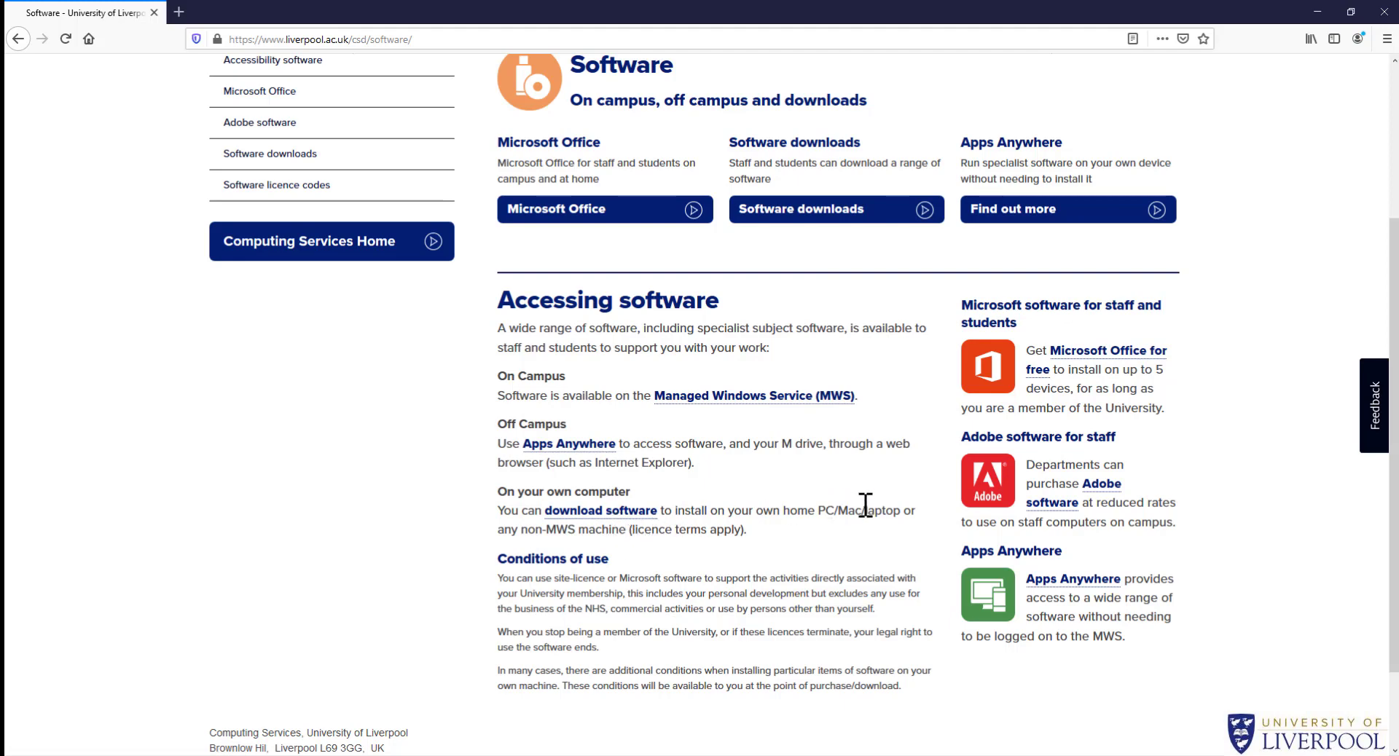
click(606, 512)
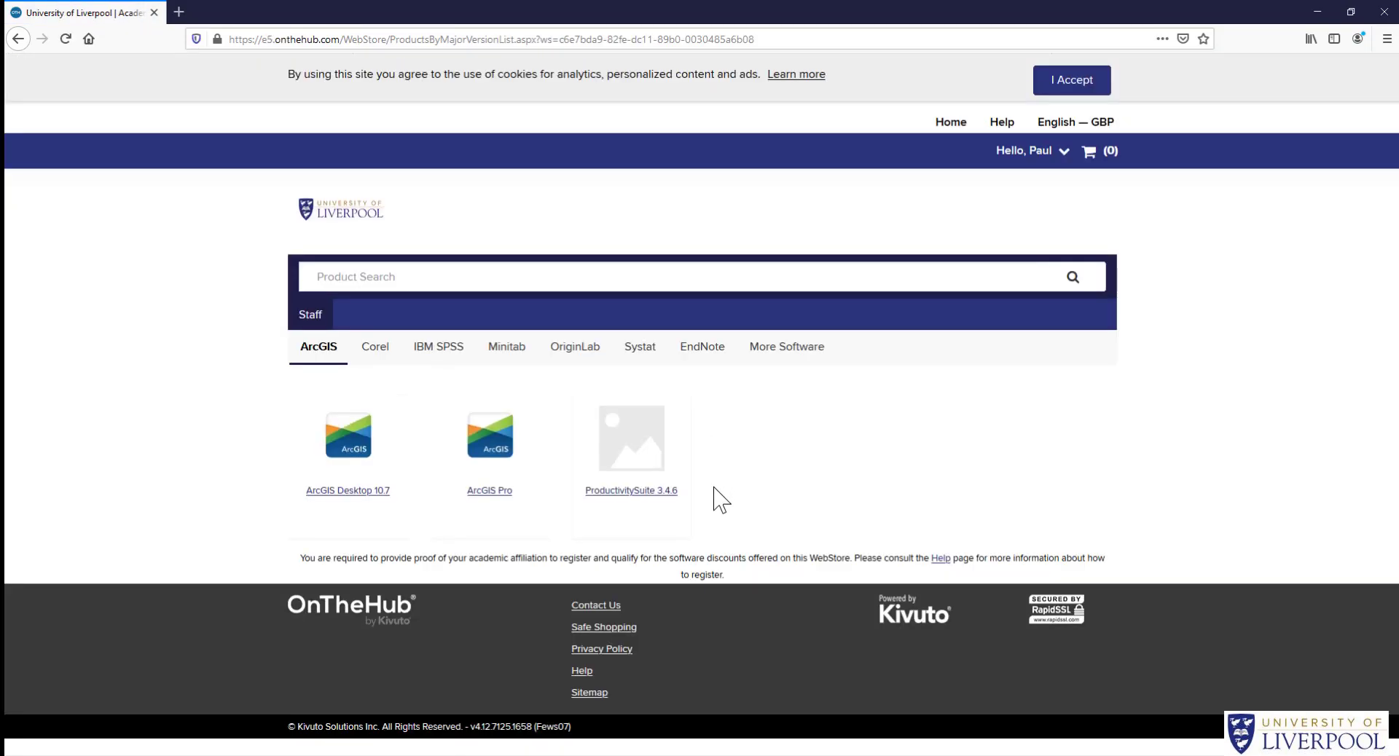
Add IBM SPSS Statistics Premium 25 for the Windows platform to the cart from the IBM SPSS tab
click(452, 352)
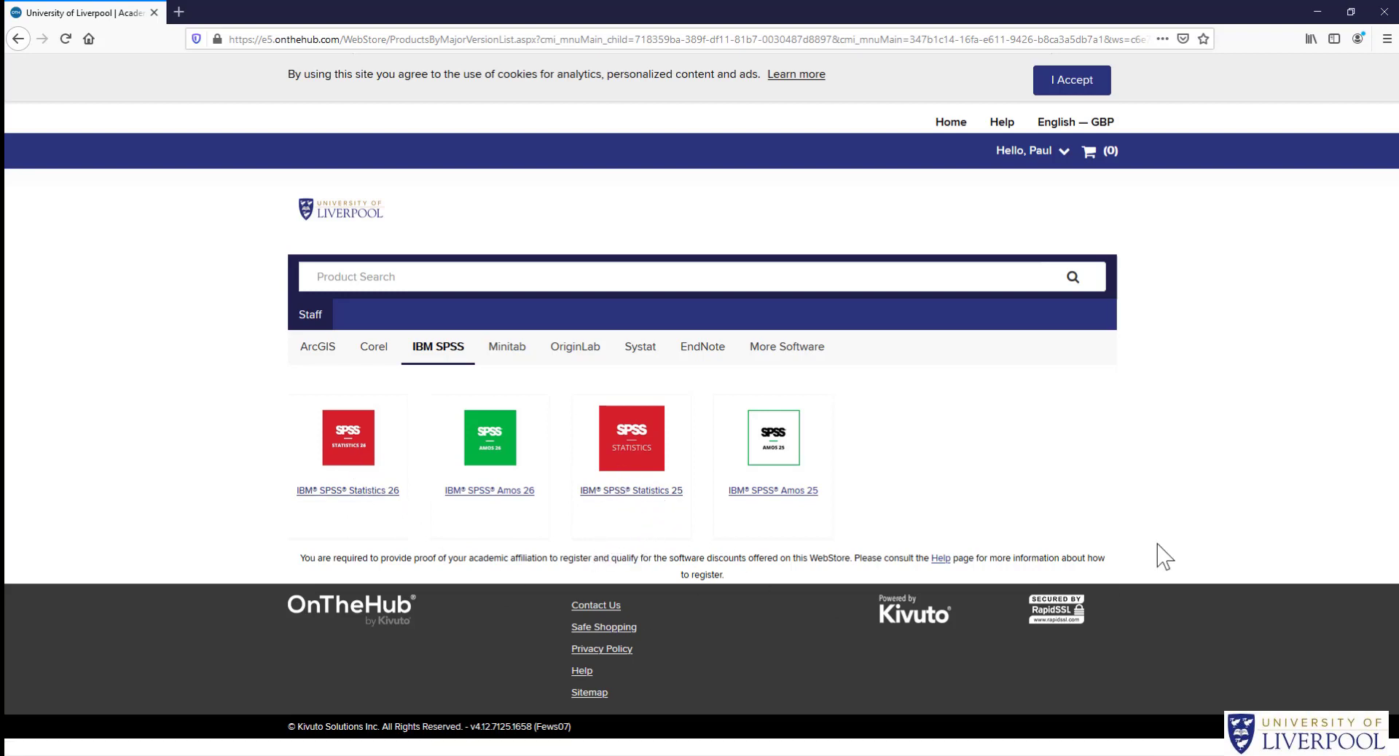
click(639, 493)
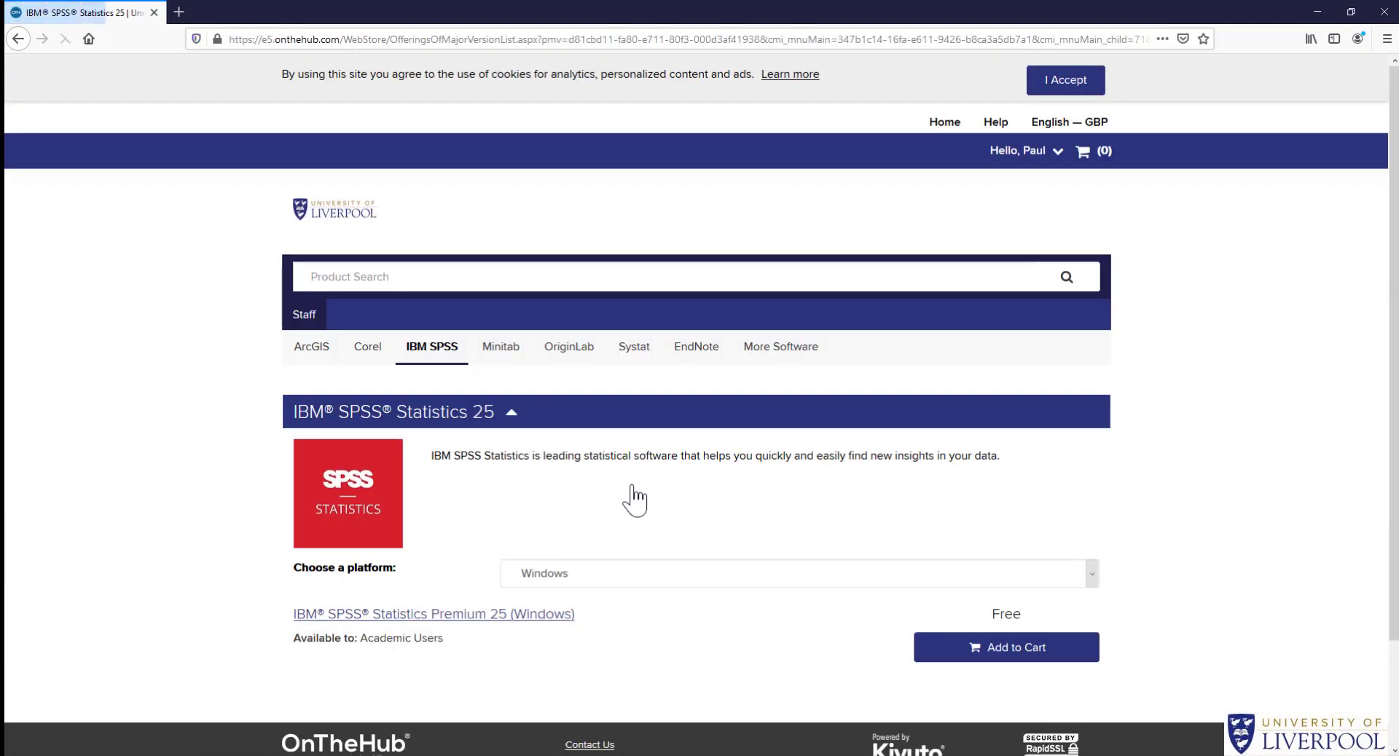
scroll(627, 487, down, 2)
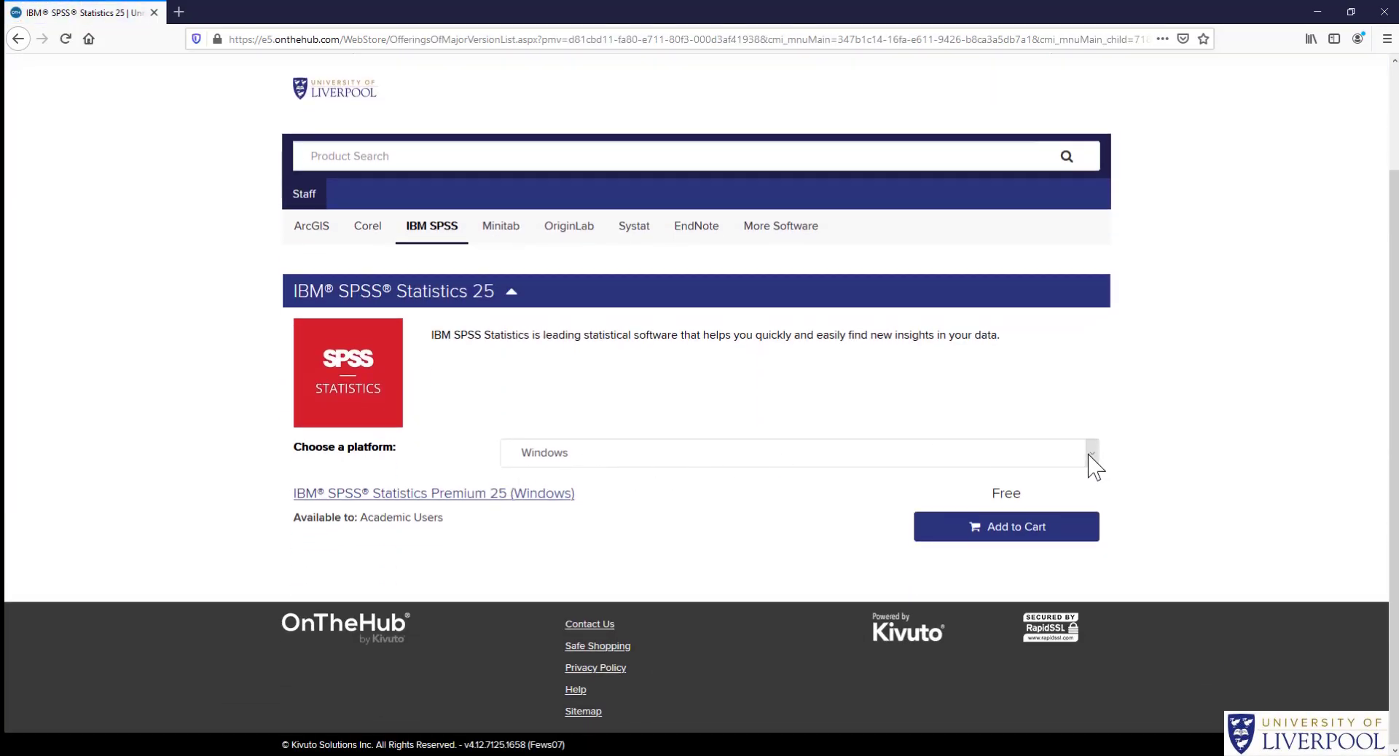
click(1088, 454)
click(804, 484)
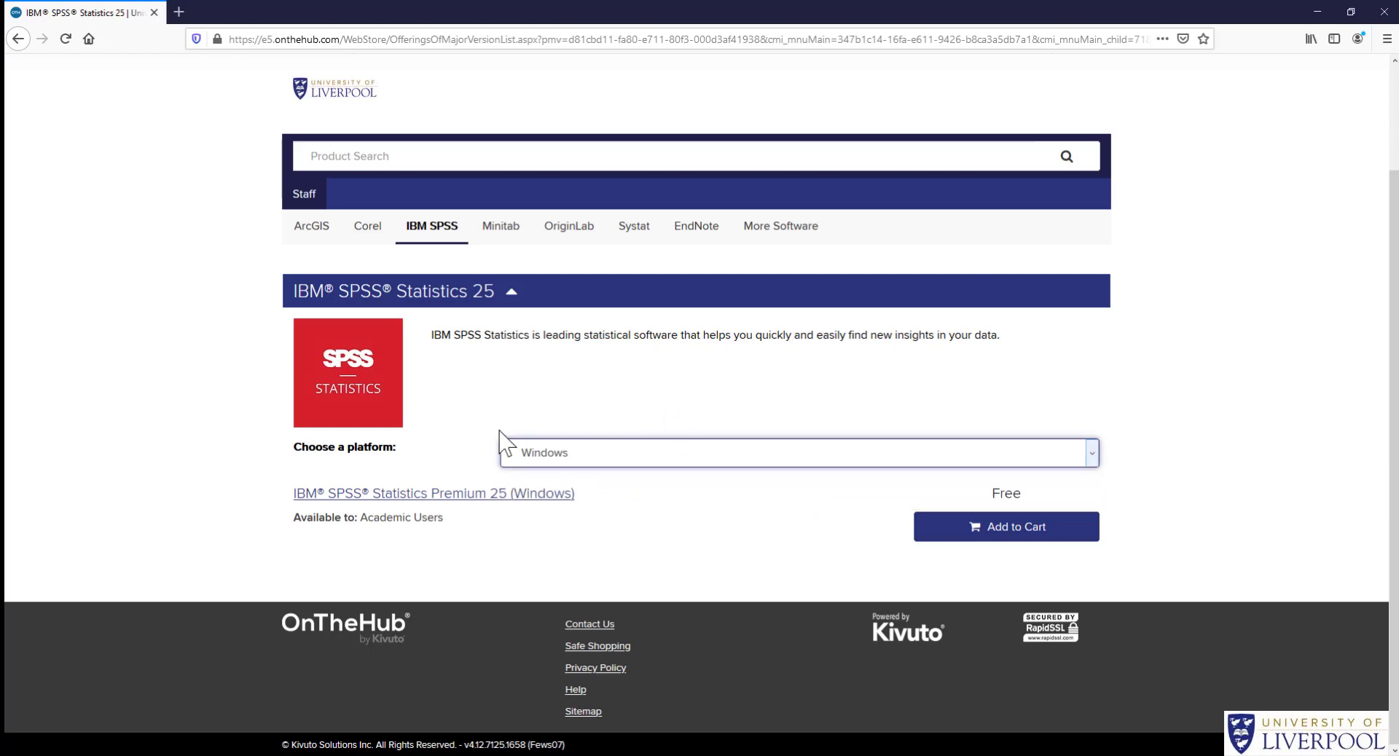
click(989, 528)
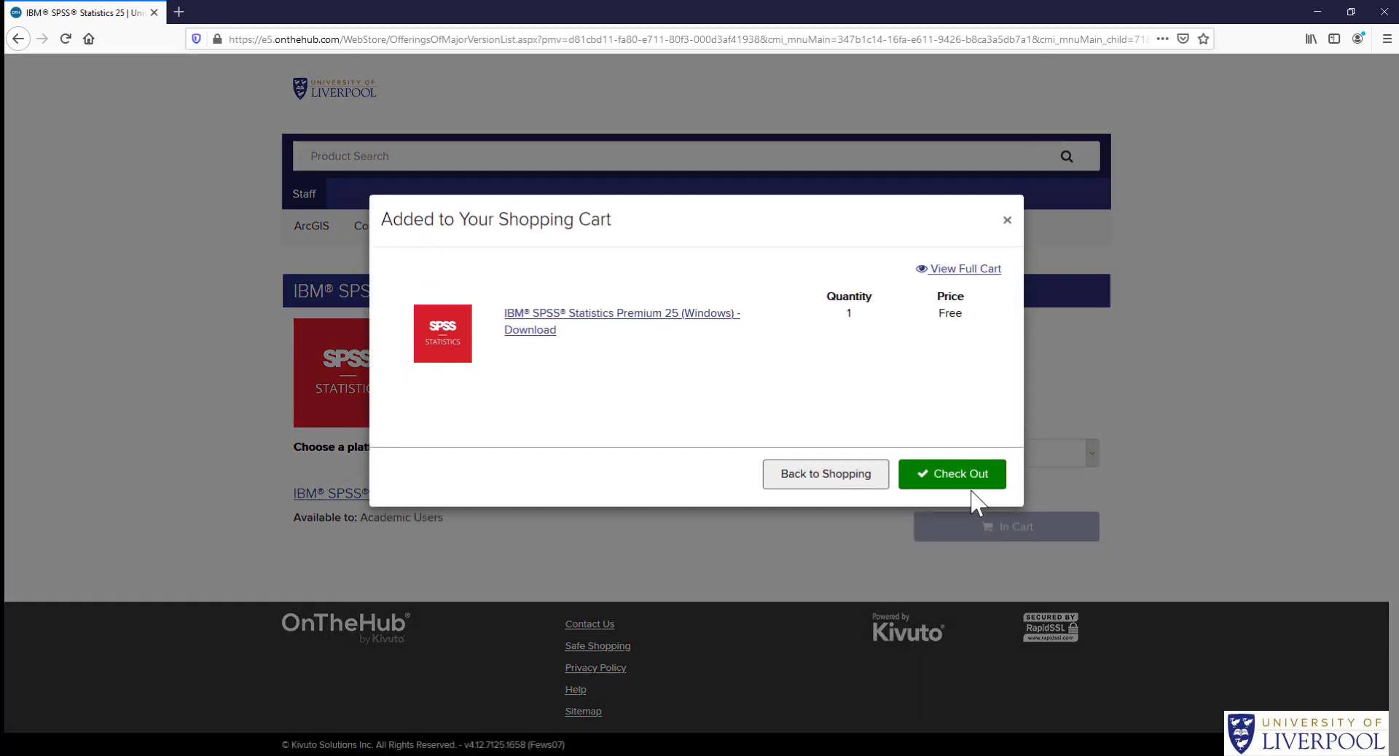
Place the order, select its authorization code, and go to the Downloads page
click(973, 488)
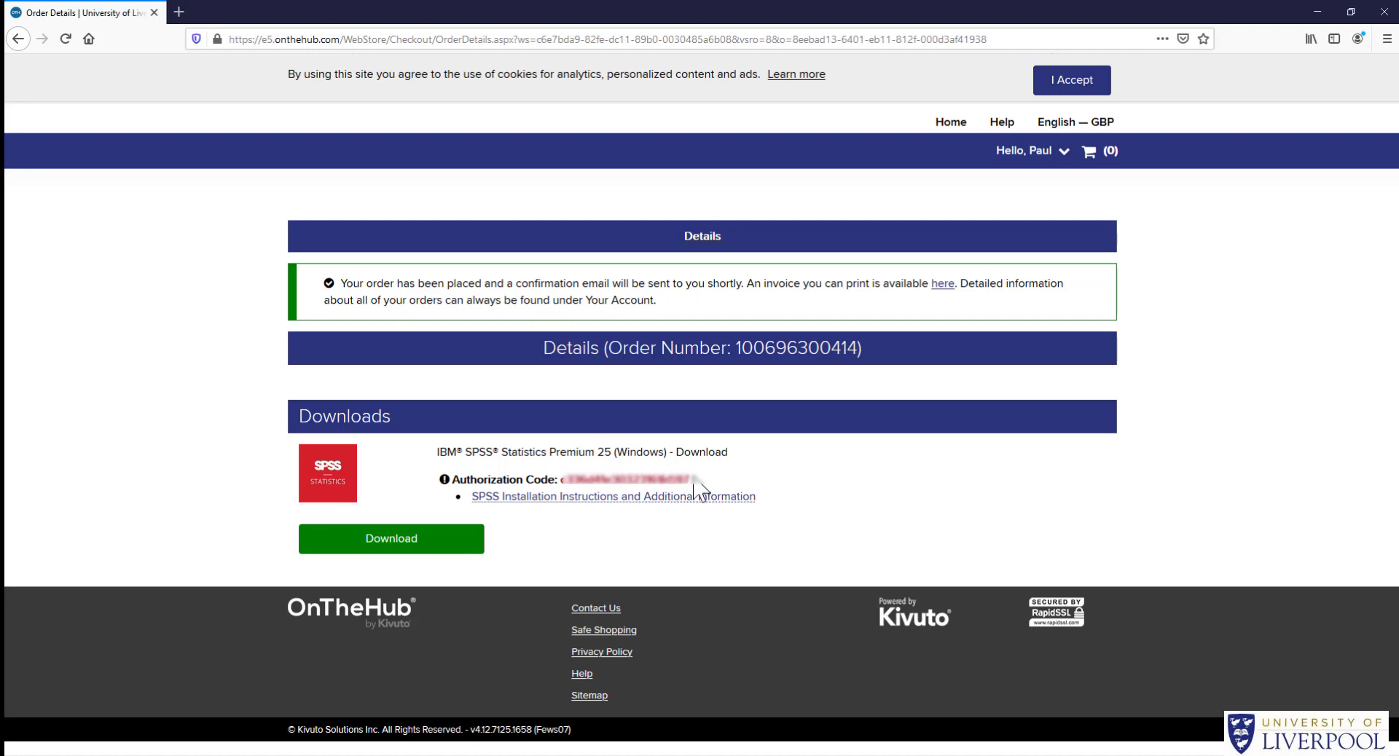
drag(689, 483, 578, 481)
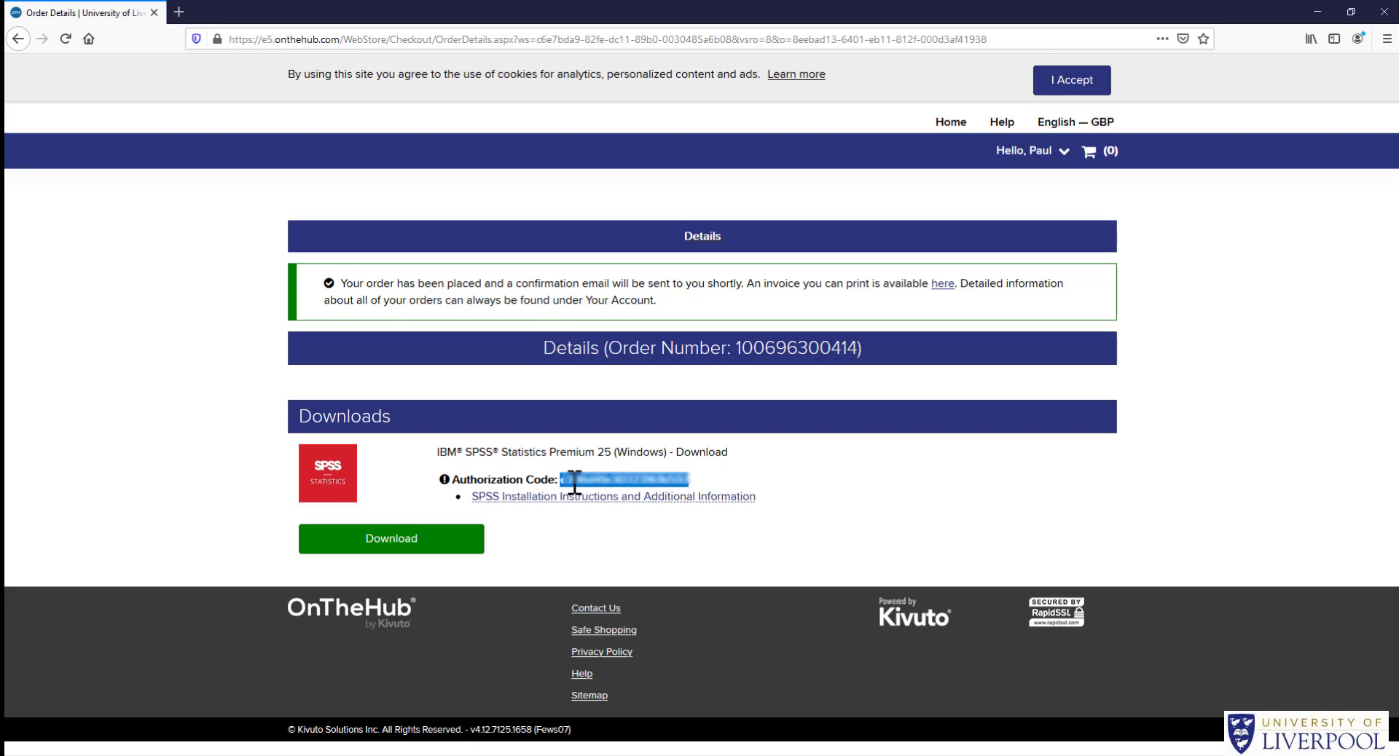
click(407, 545)
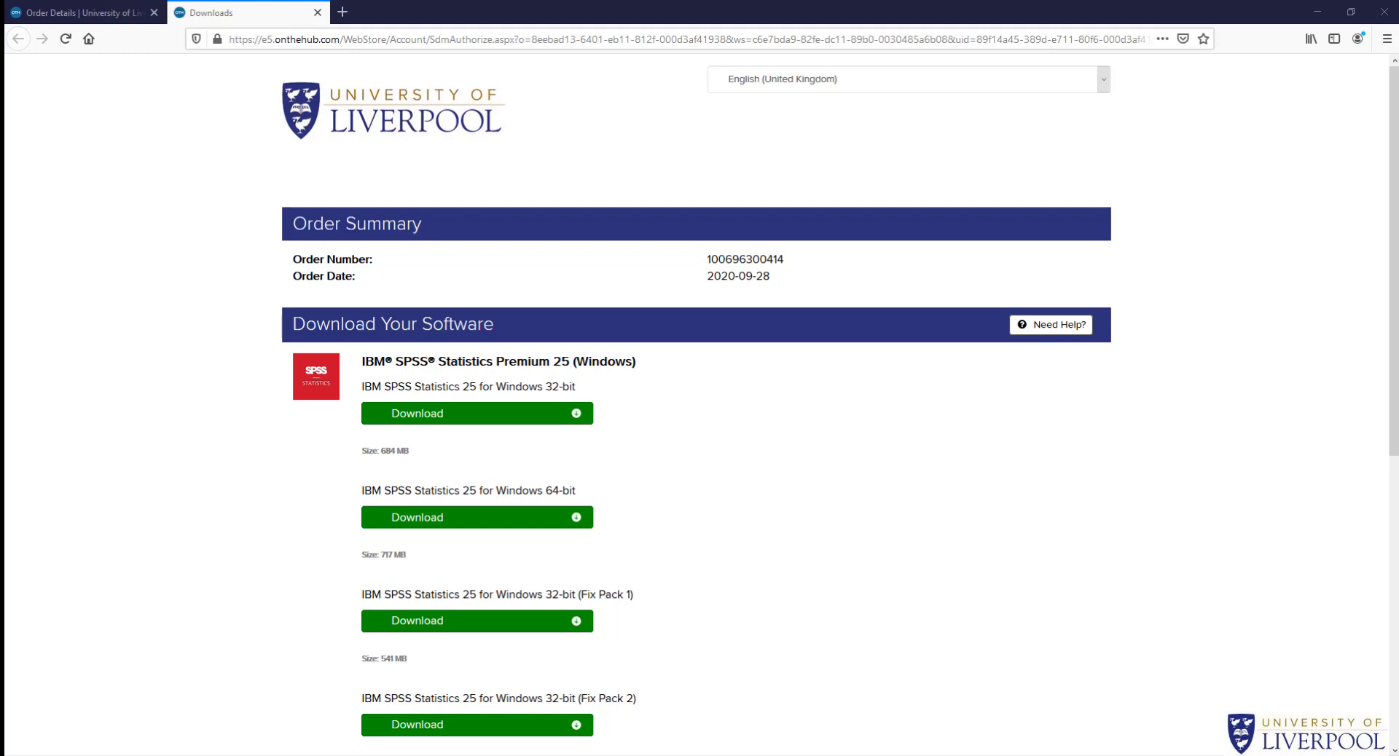
key(super+i)
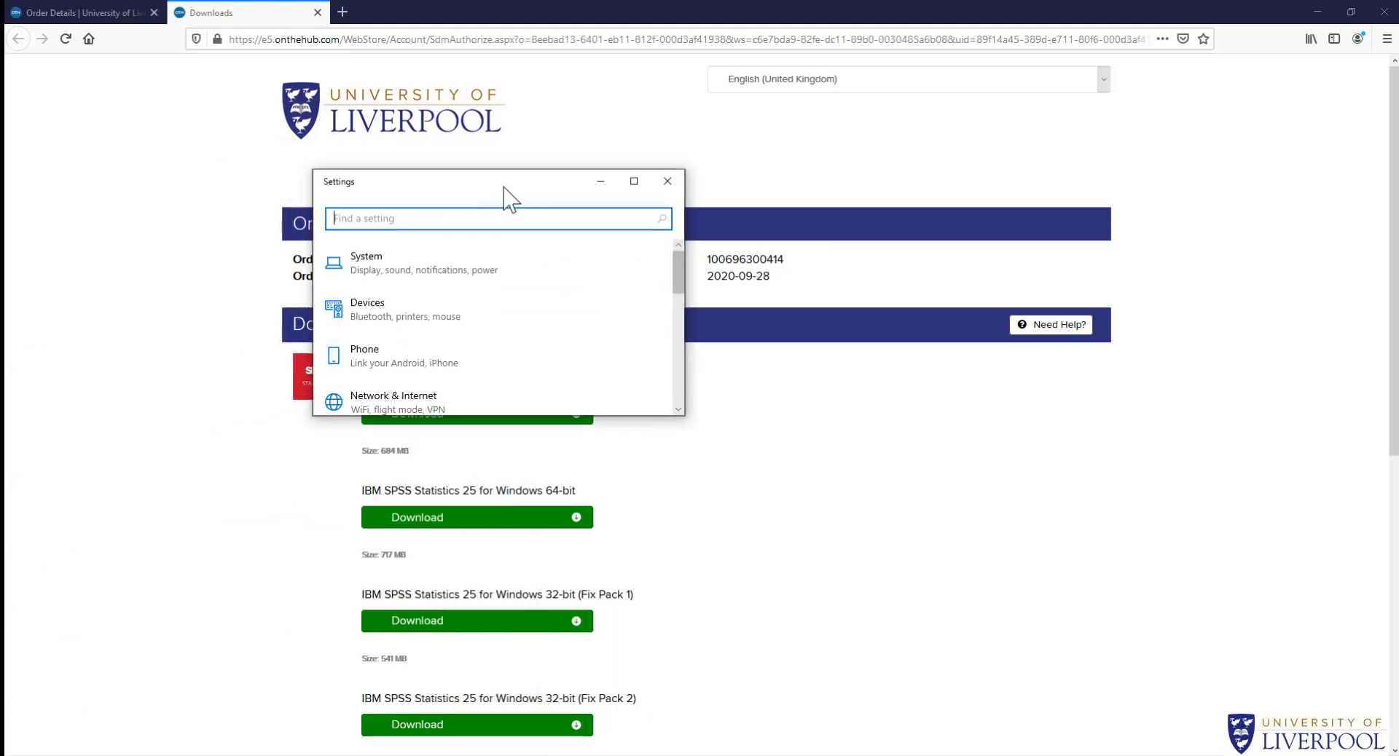
double_click(506, 192)
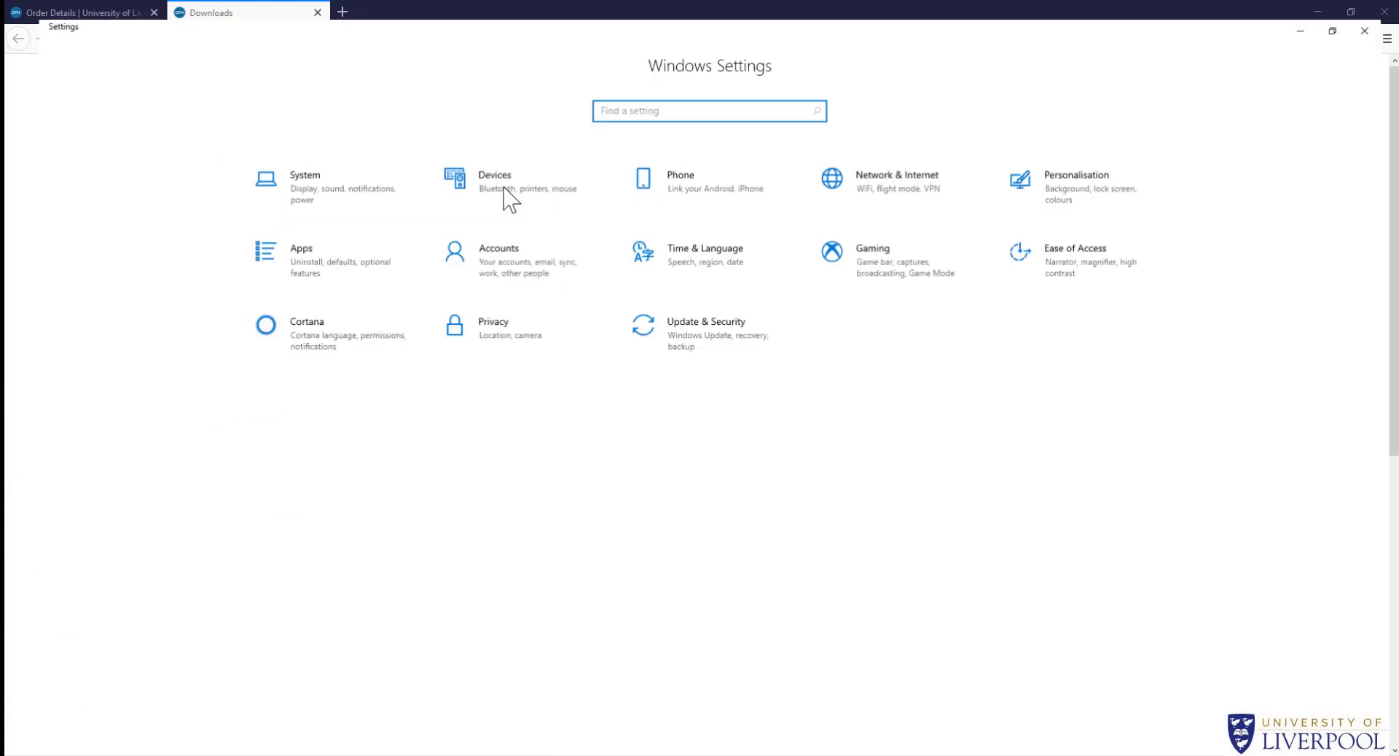
click(286, 191)
click(49, 629)
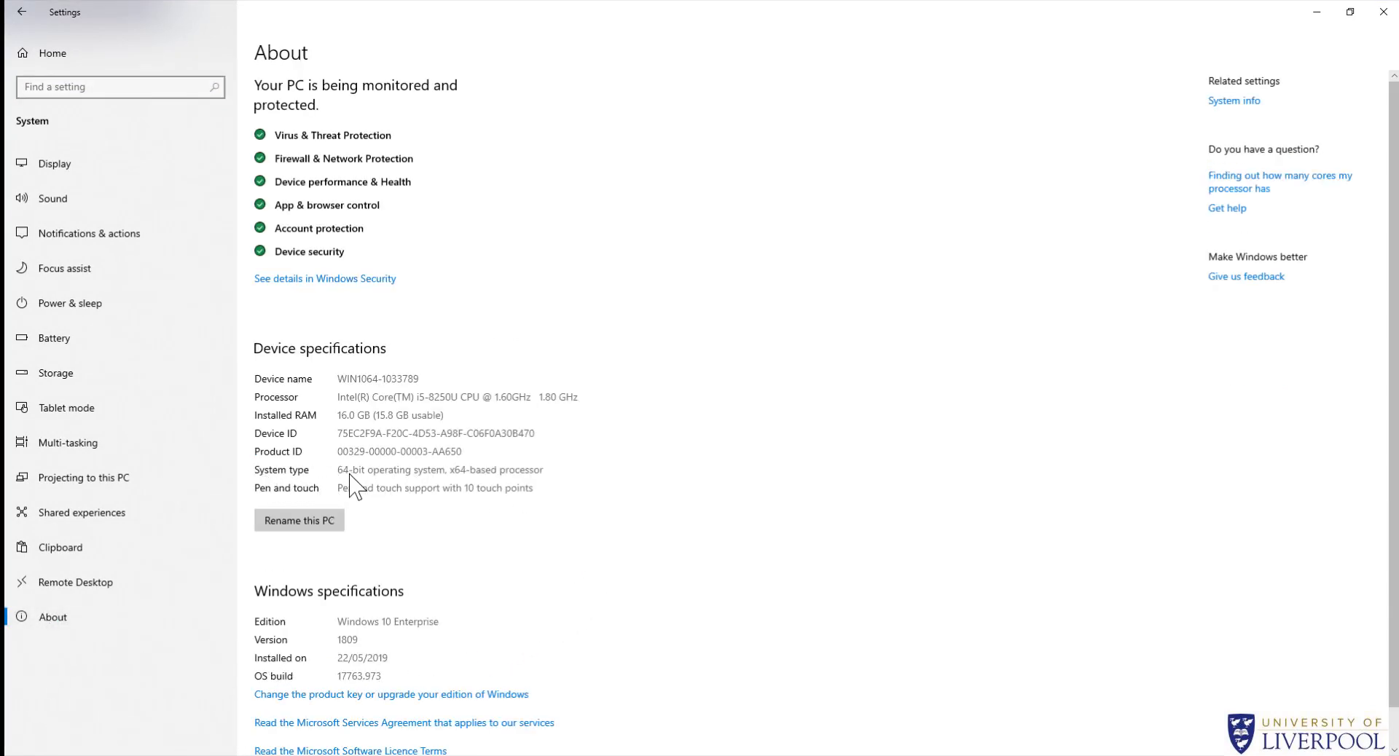
click(1384, 10)
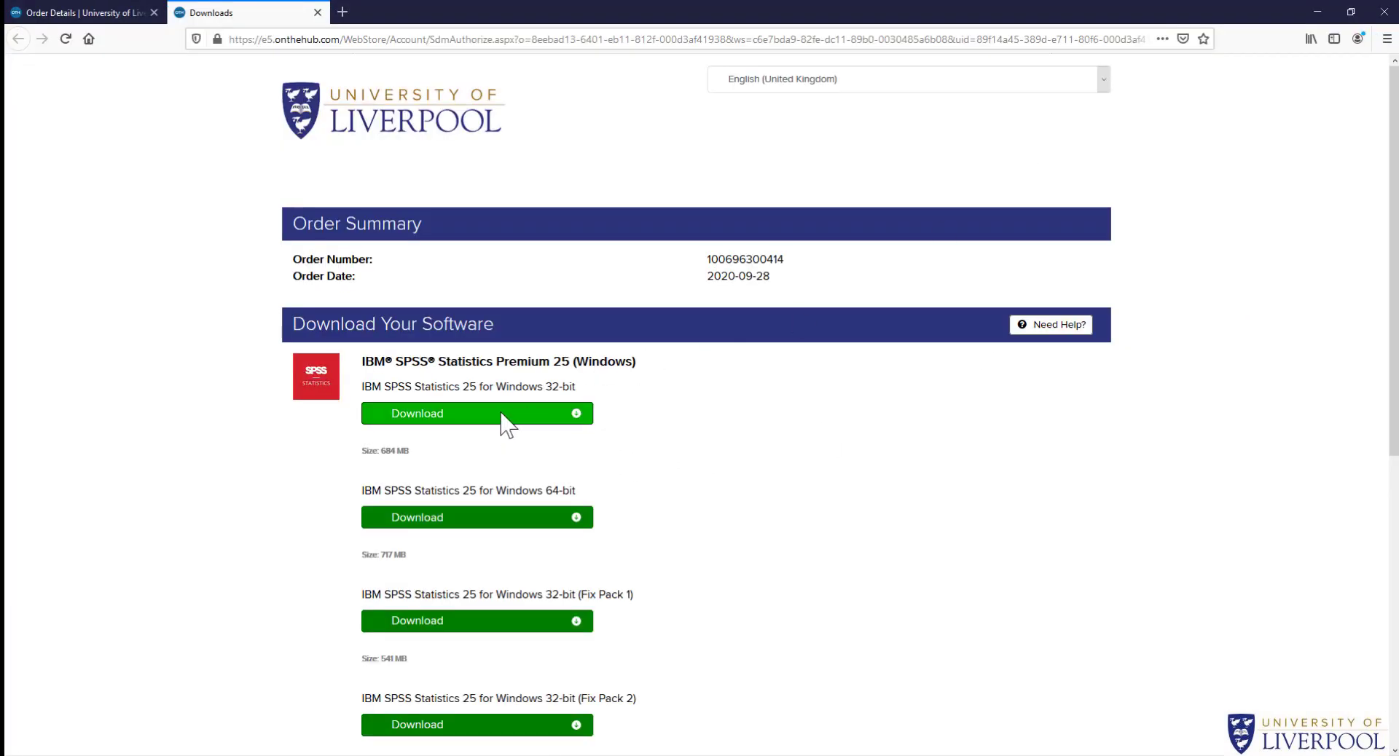
Save the Windows 64-bit installer SPSS_Statistics_25_win64.exe and close the downloads panel
click(490, 520)
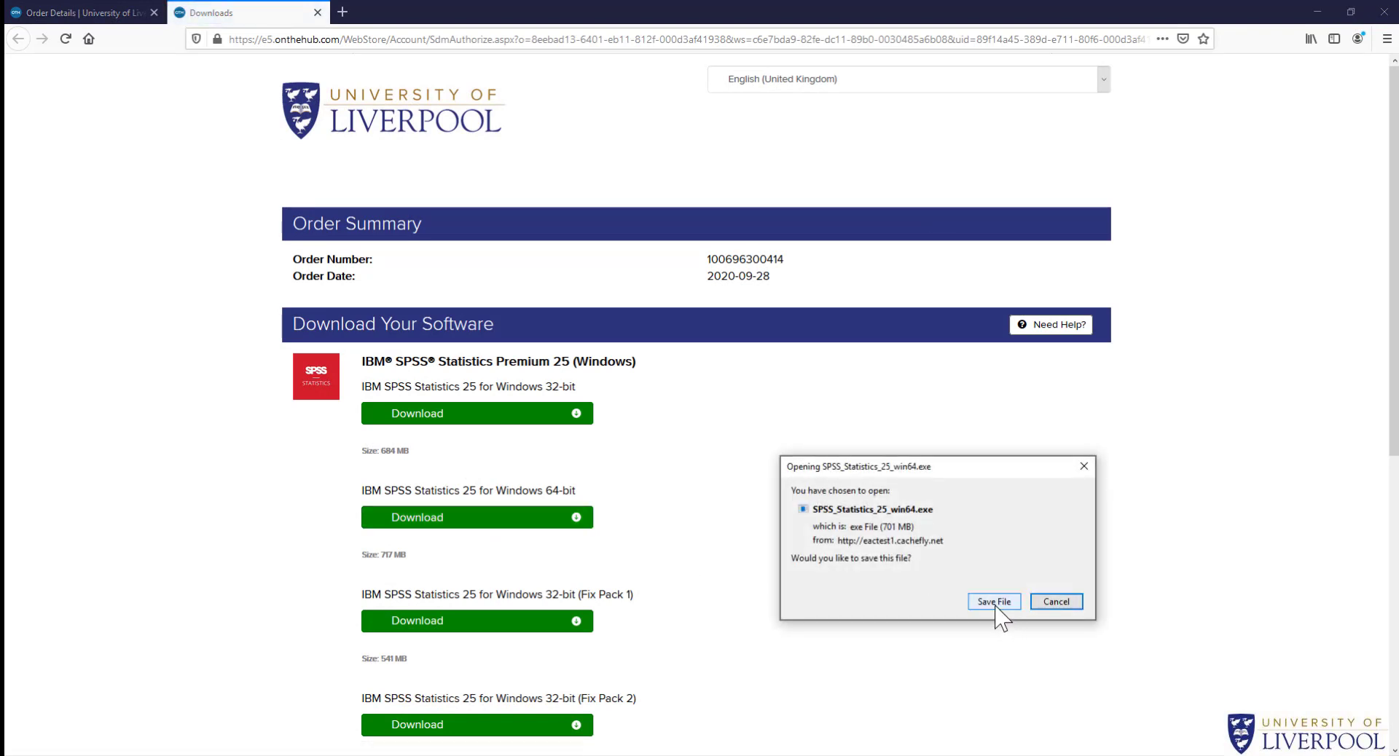
click(995, 605)
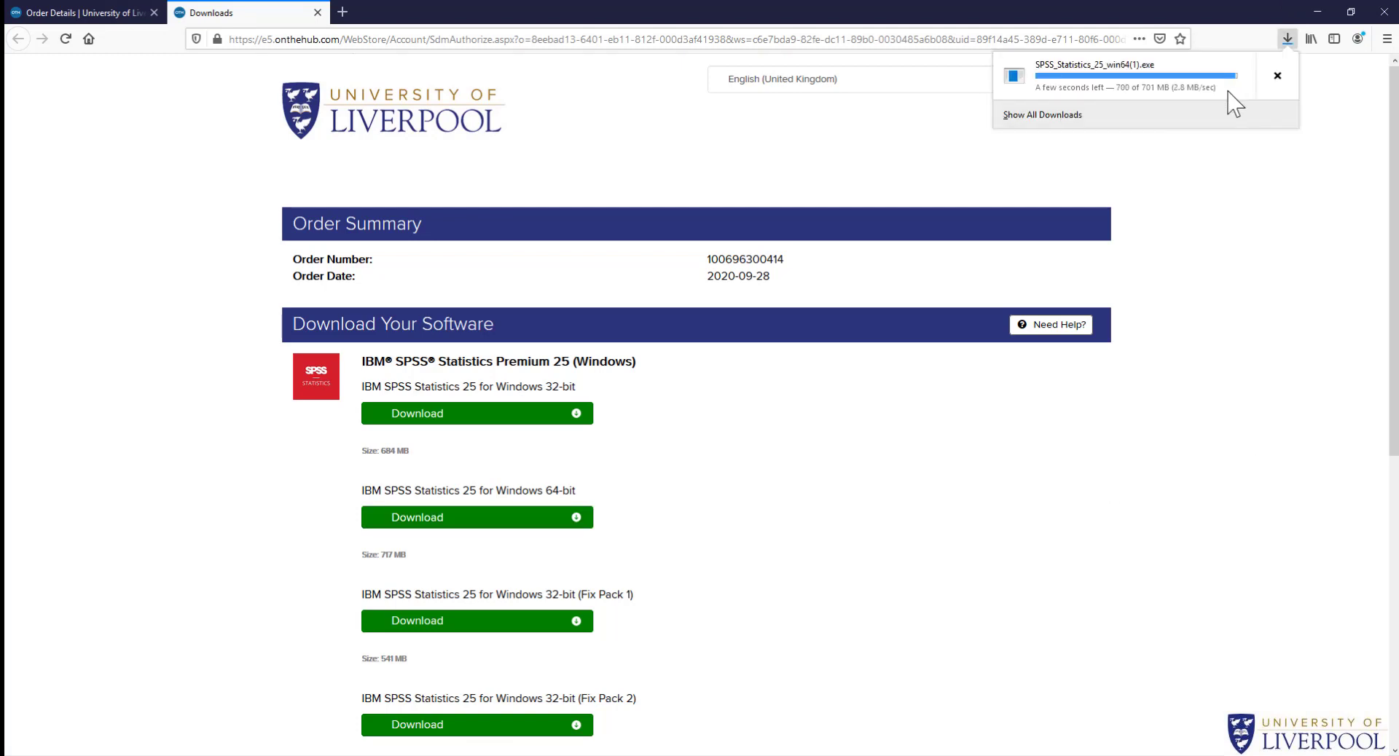
click(1108, 91)
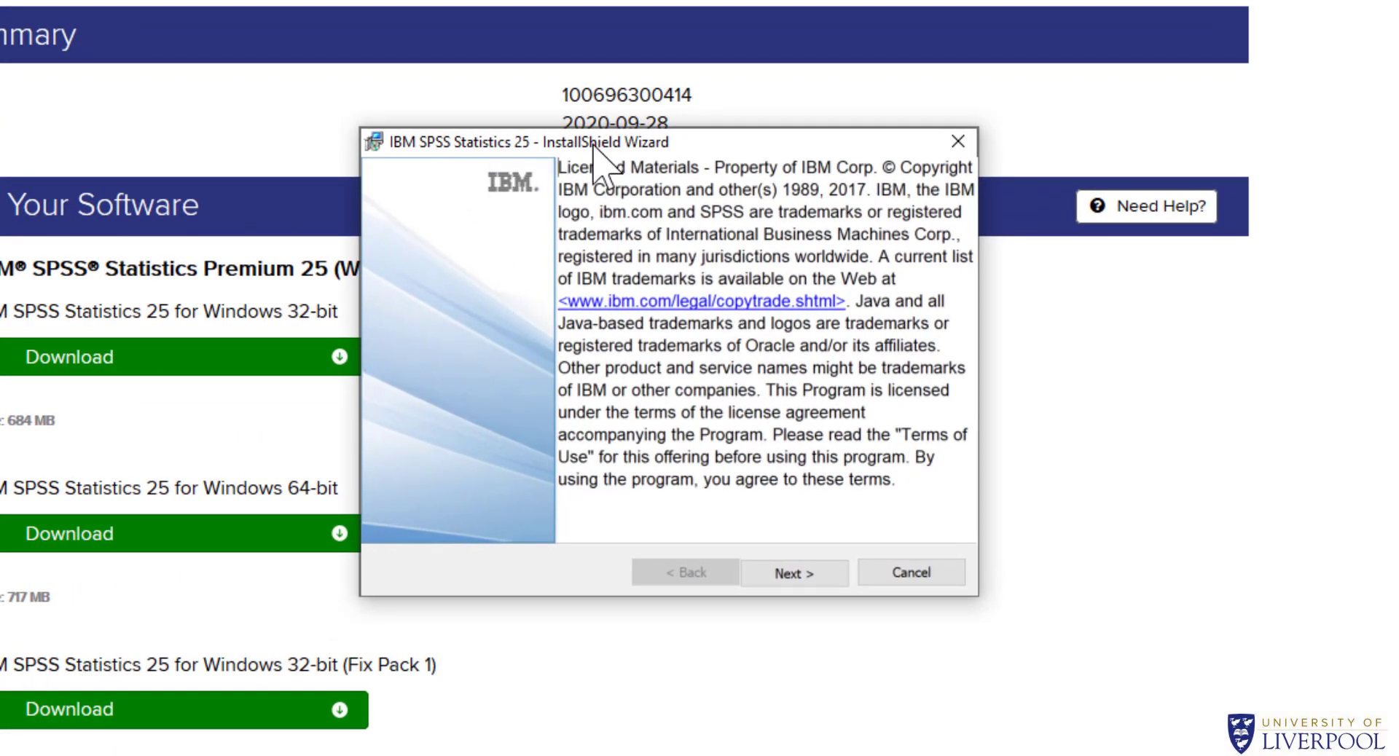
Accept the SPSS Statistics 25 licence agreement terms
click(786, 572)
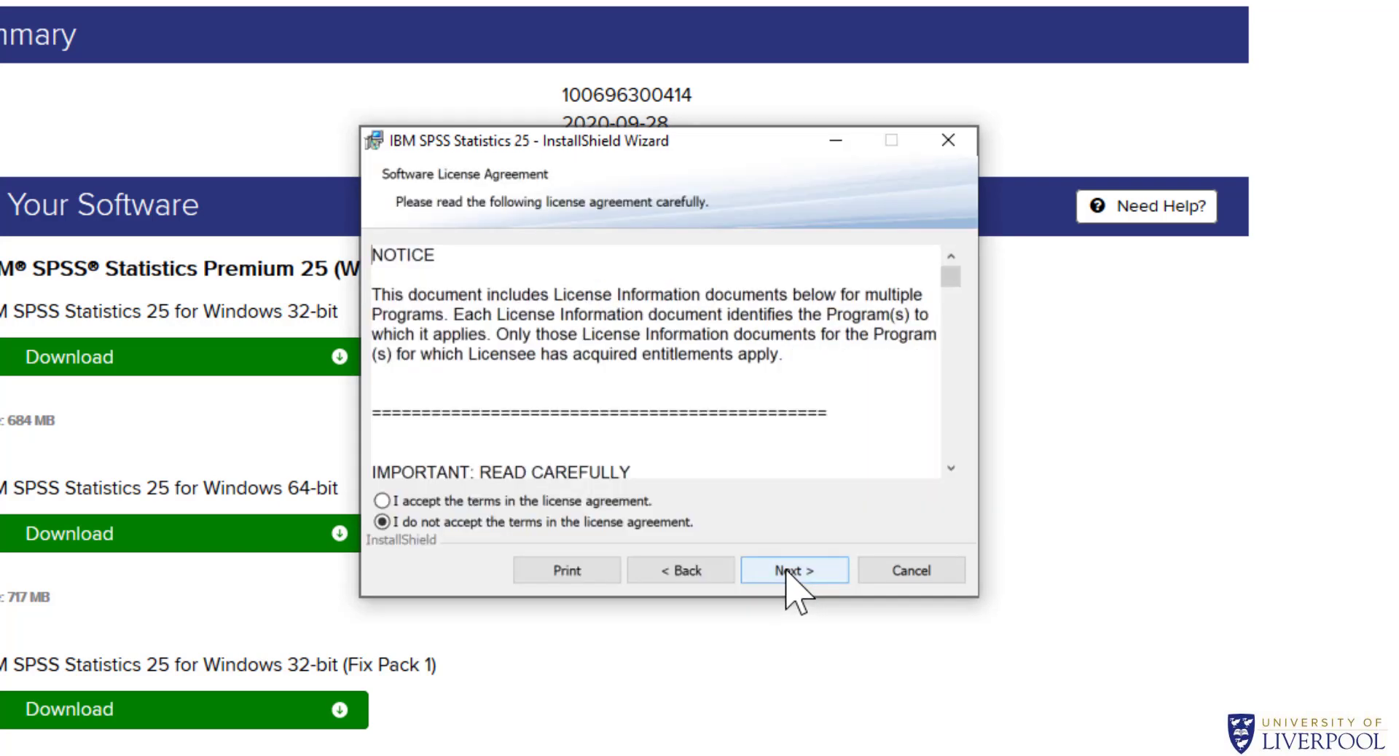
click(491, 501)
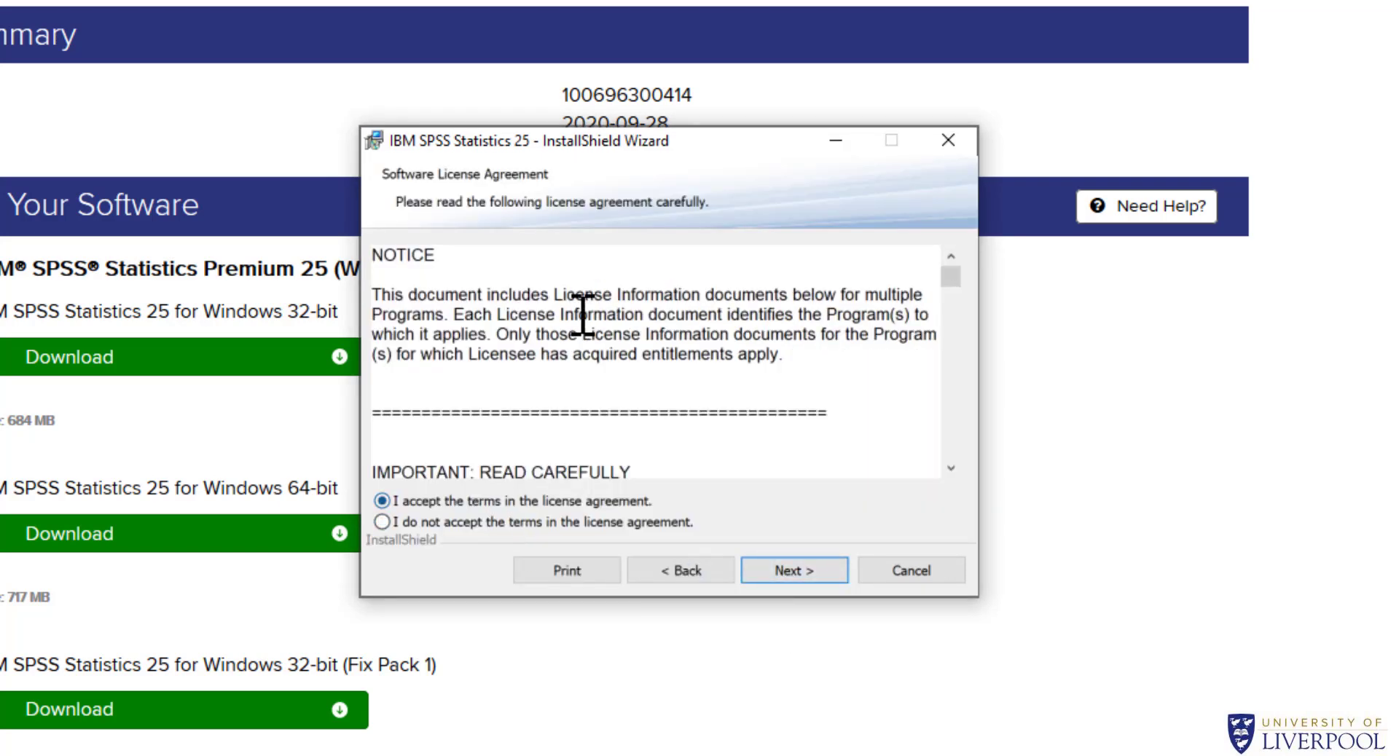
scroll(725, 322, down, 1)
scroll(725, 323, down, 15)
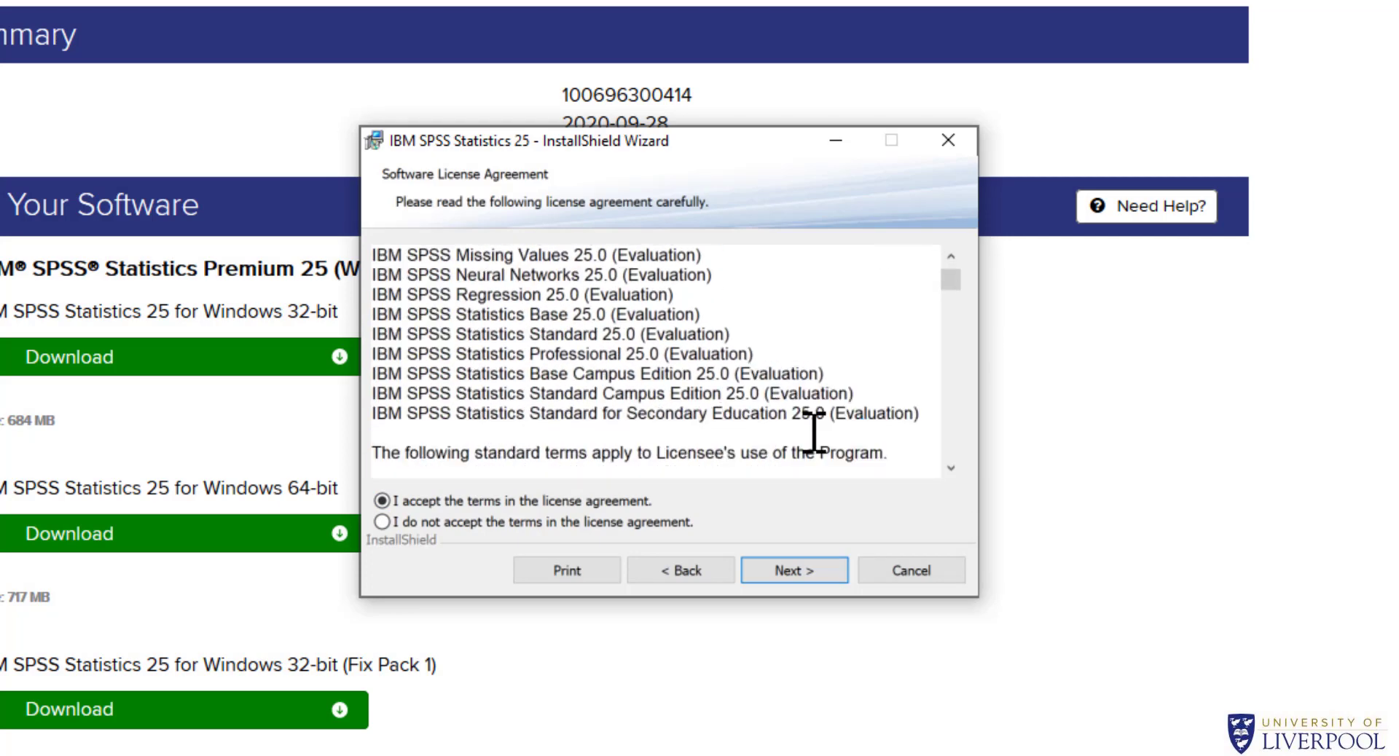
scroll(814, 433, down, 1)
click(822, 573)
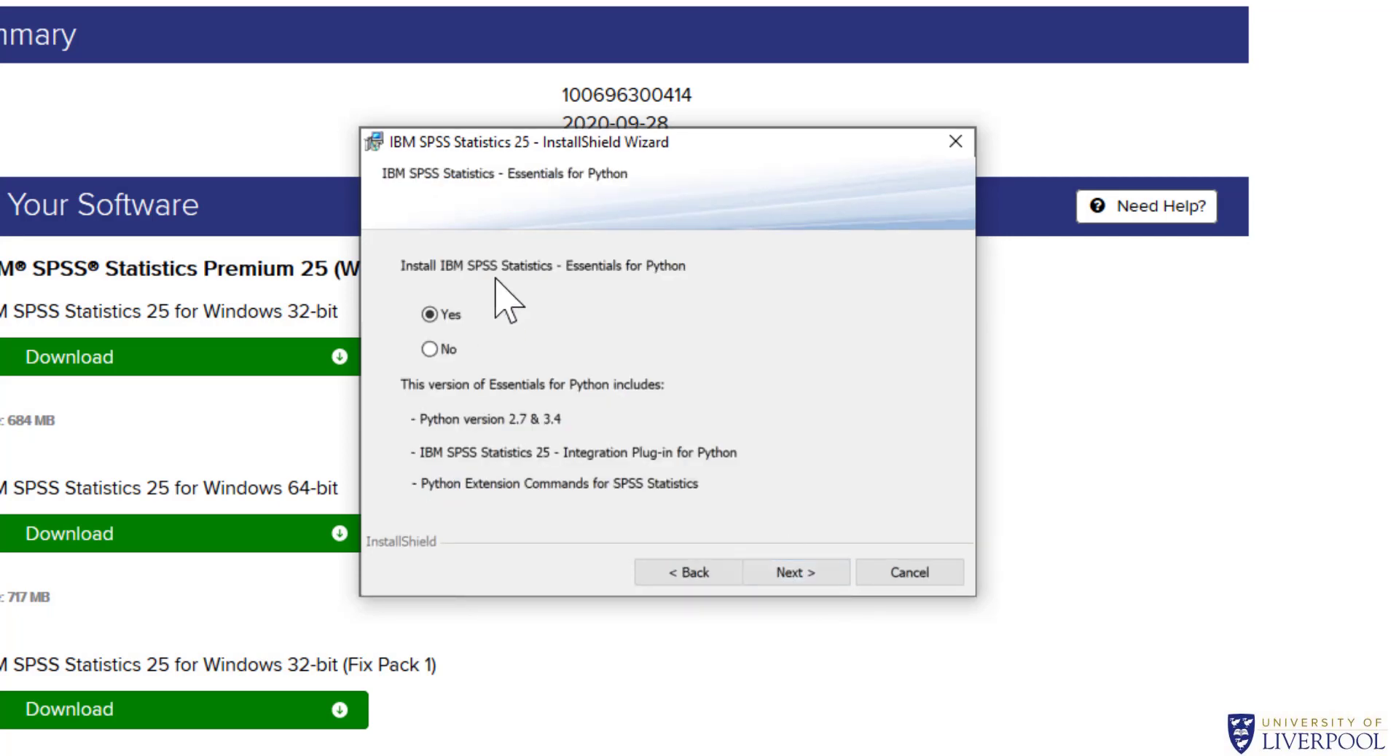
Skip Essentials for Python and install to the default folder, keeping License Authorization Wizard ticked
click(441, 351)
click(803, 575)
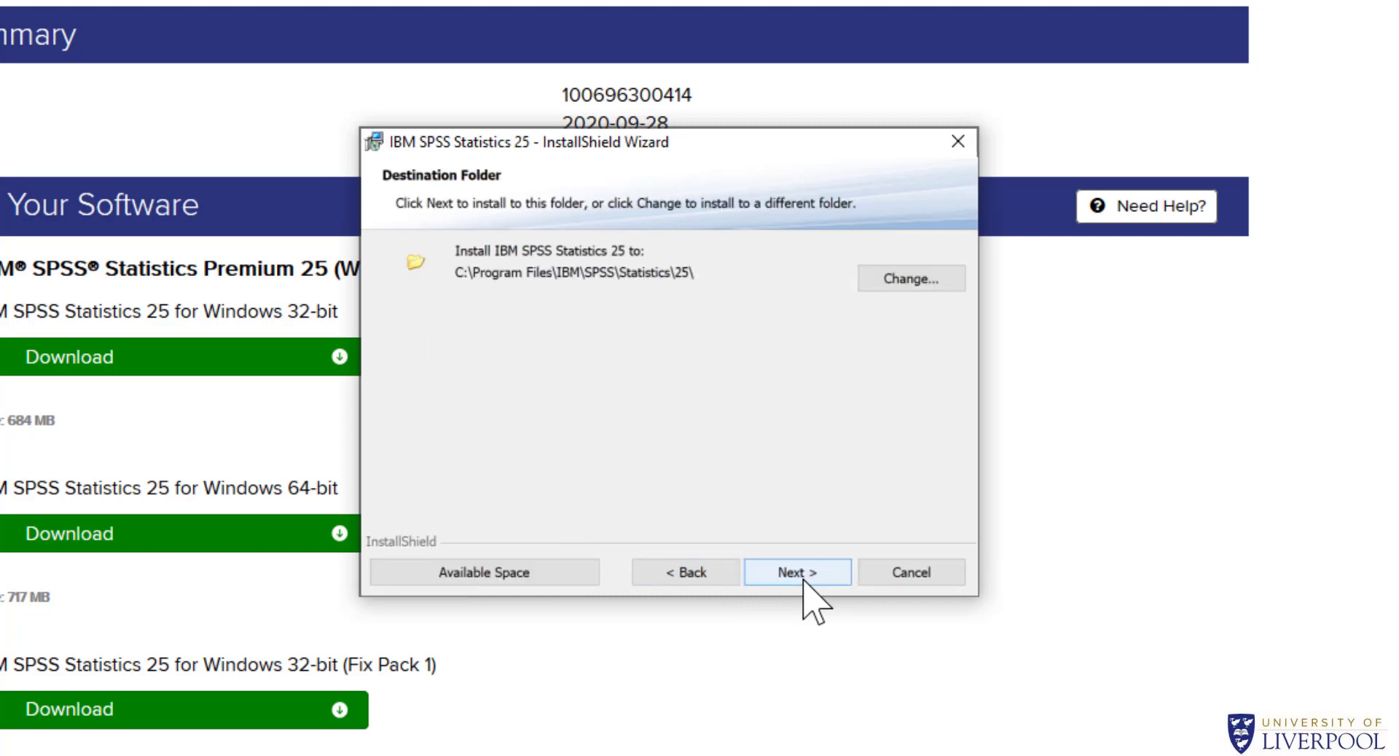
click(789, 579)
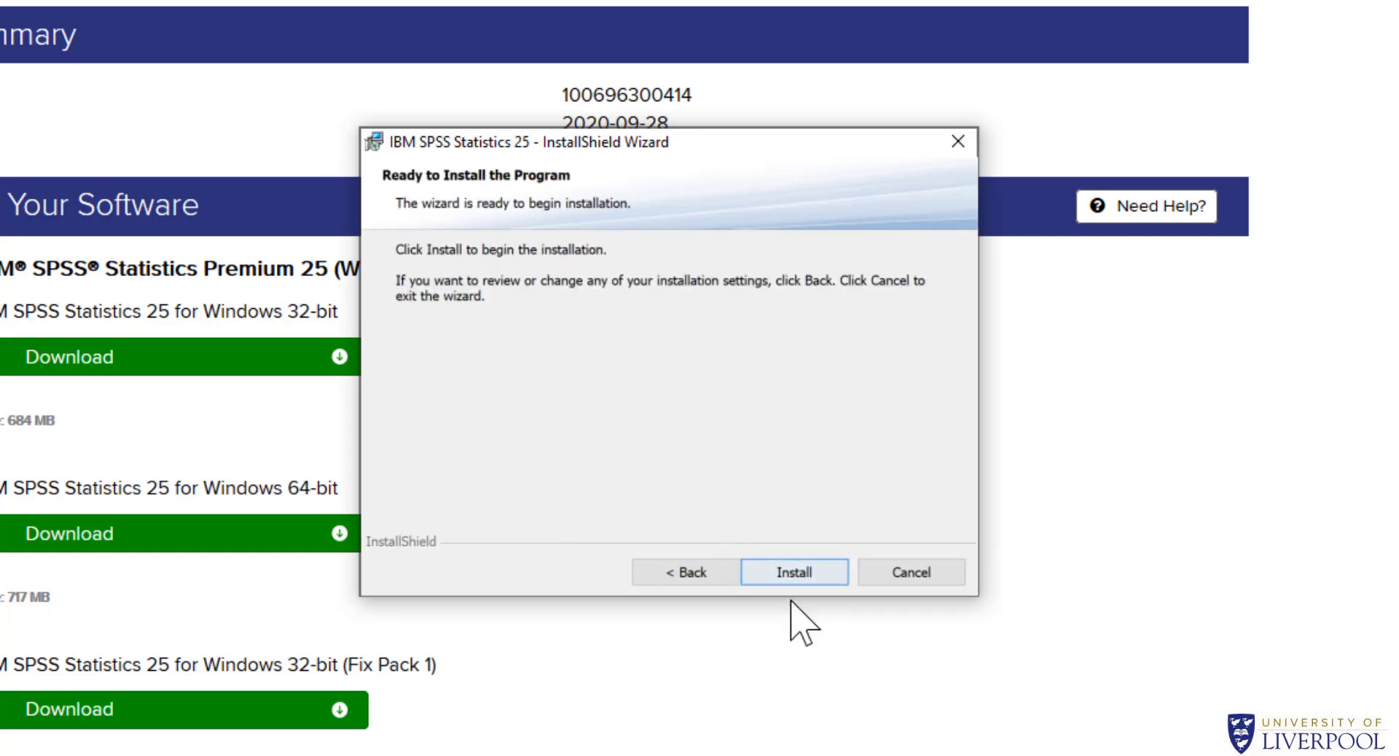
click(795, 577)
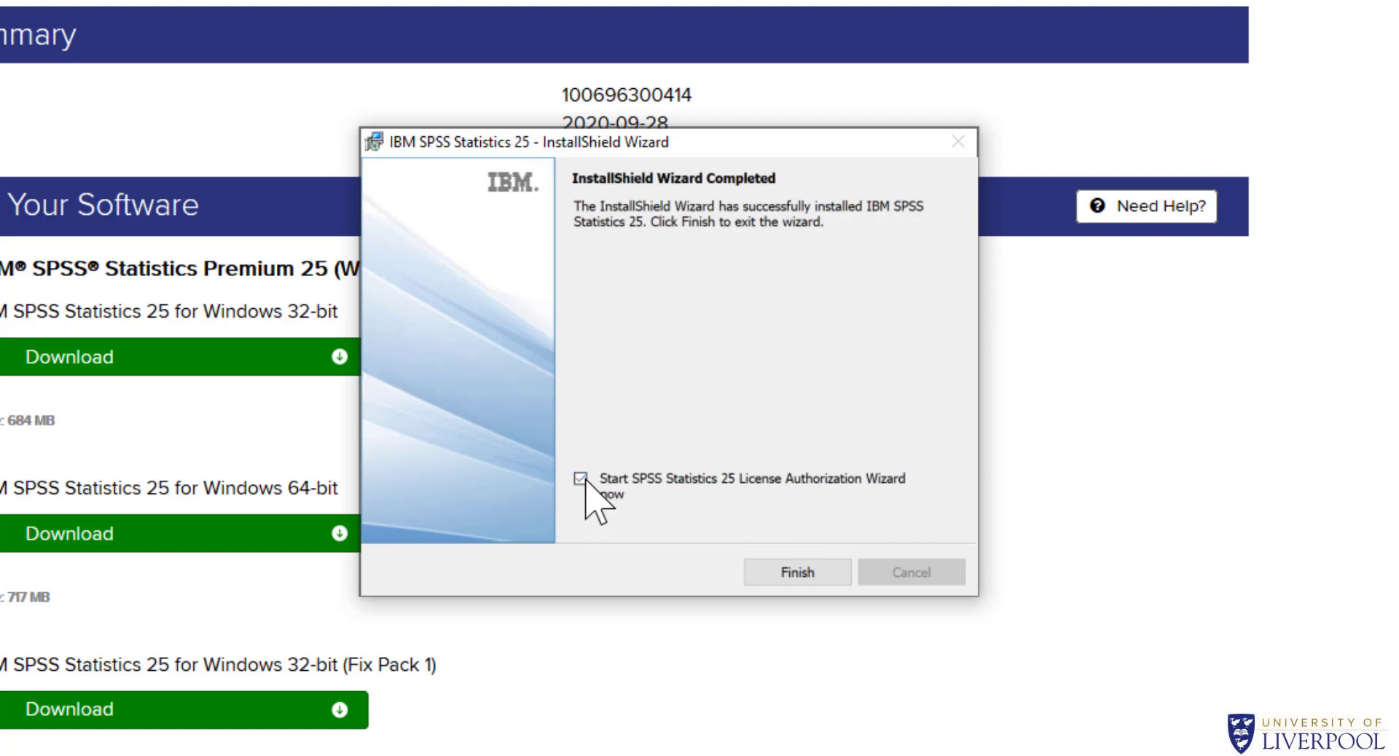
click(799, 575)
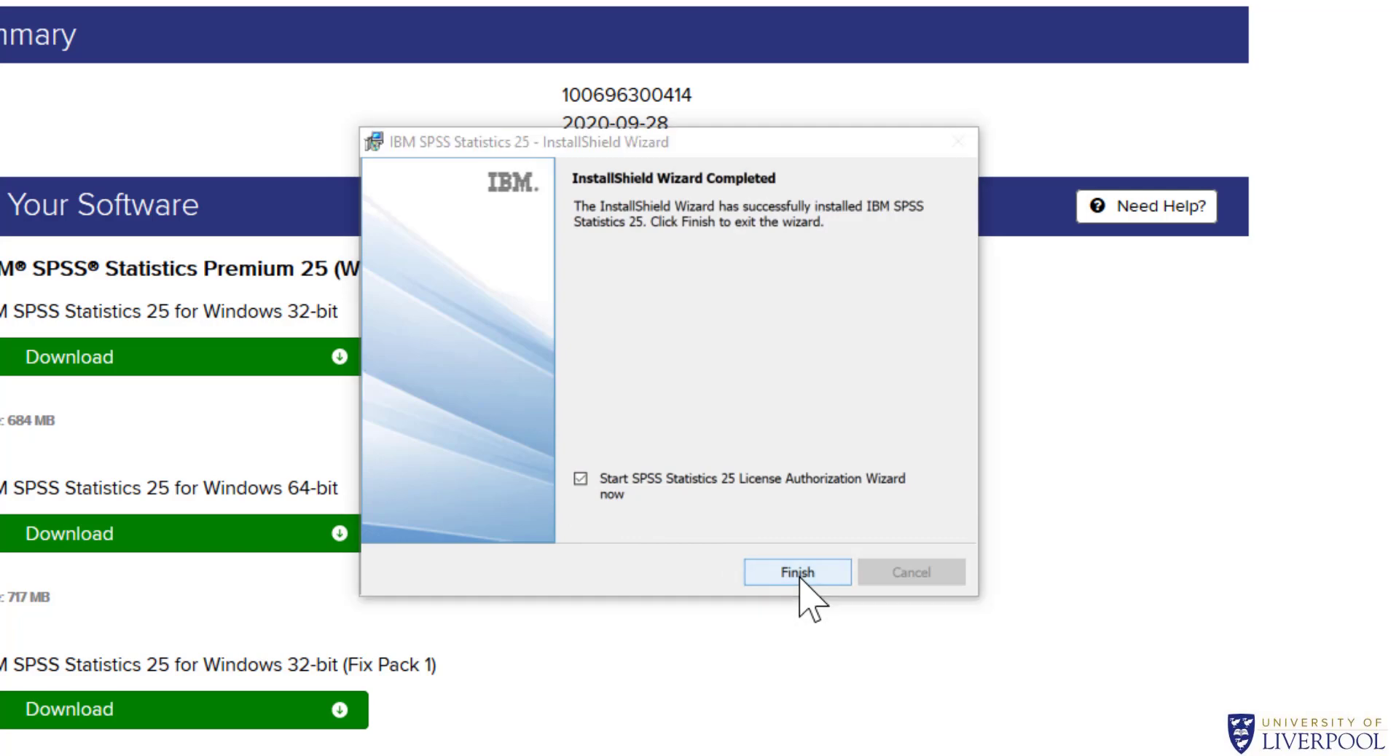
License SPSS 25 as an authorized user by pasting the authorization code, valid until 01-Aug-2021
click(797, 573)
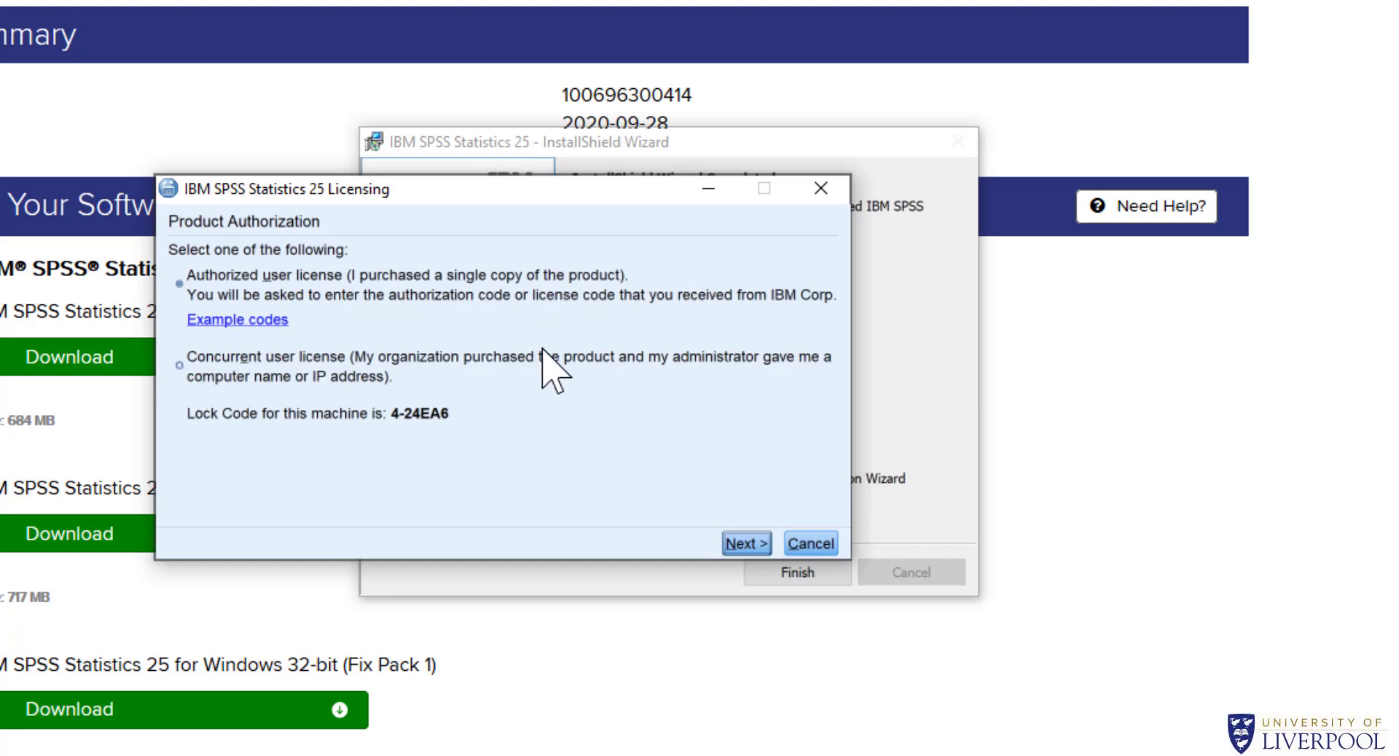
click(746, 546)
click(746, 543)
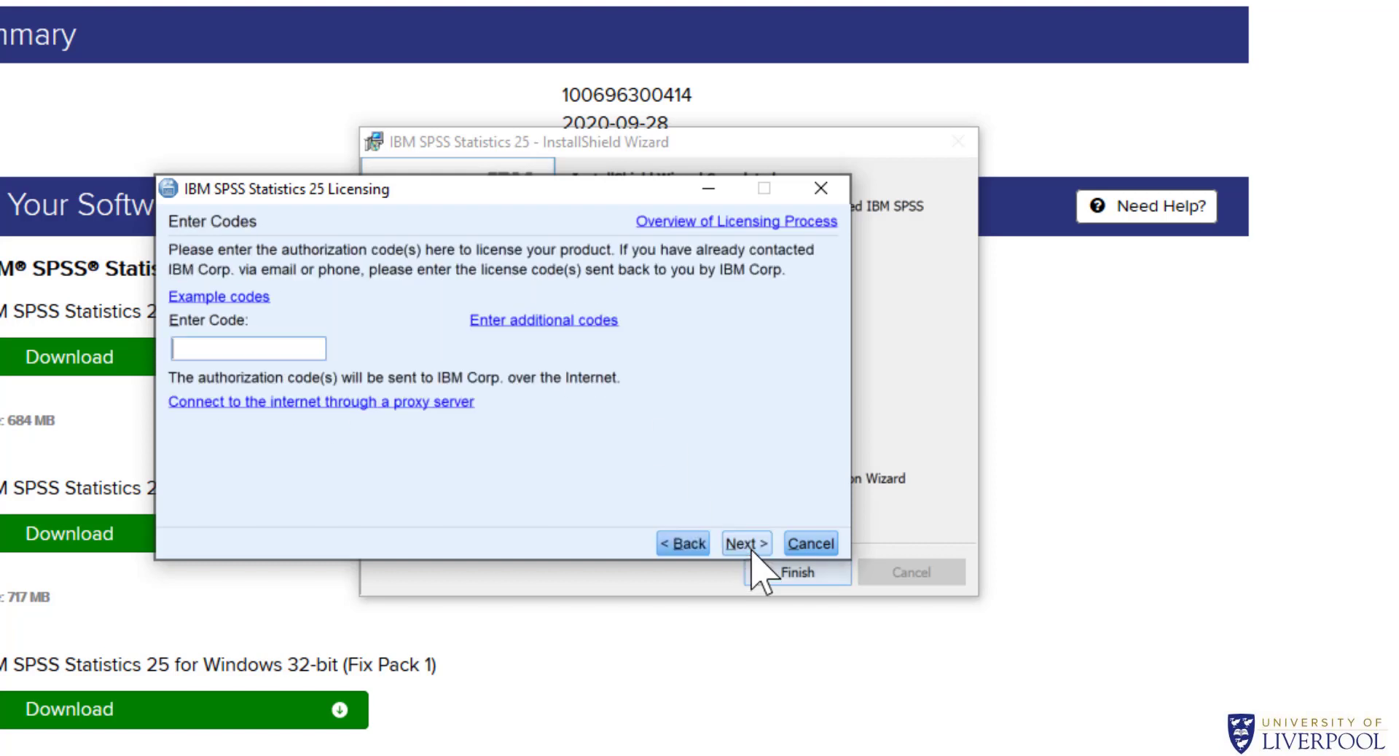
right_click(213, 349)
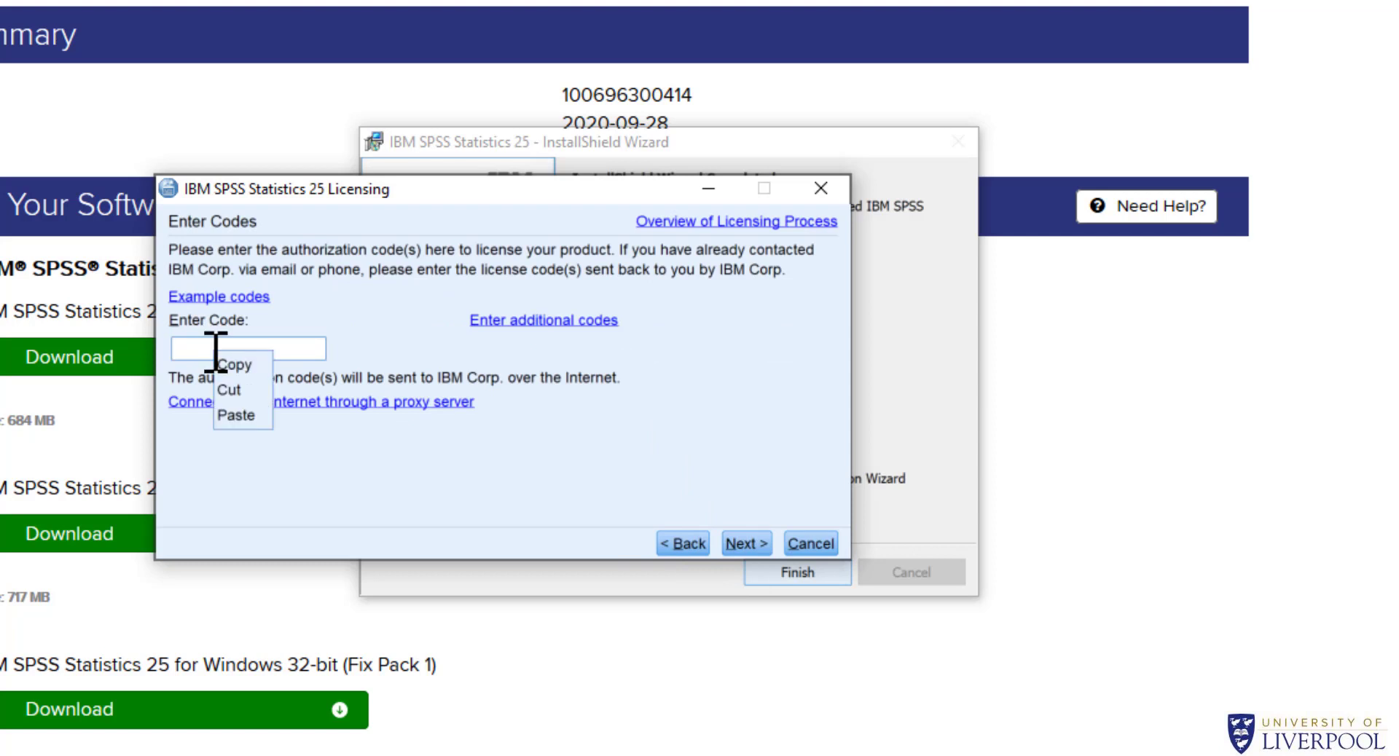
click(229, 415)
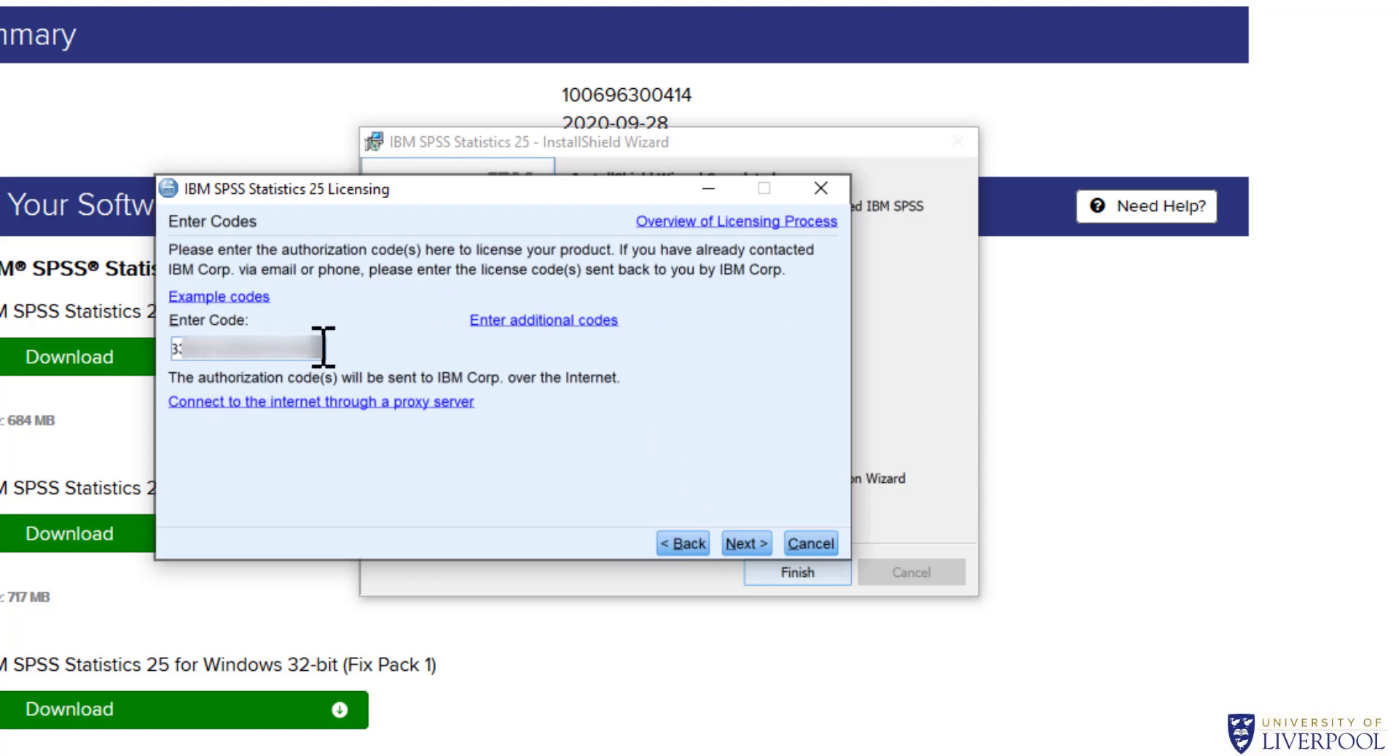
click(744, 545)
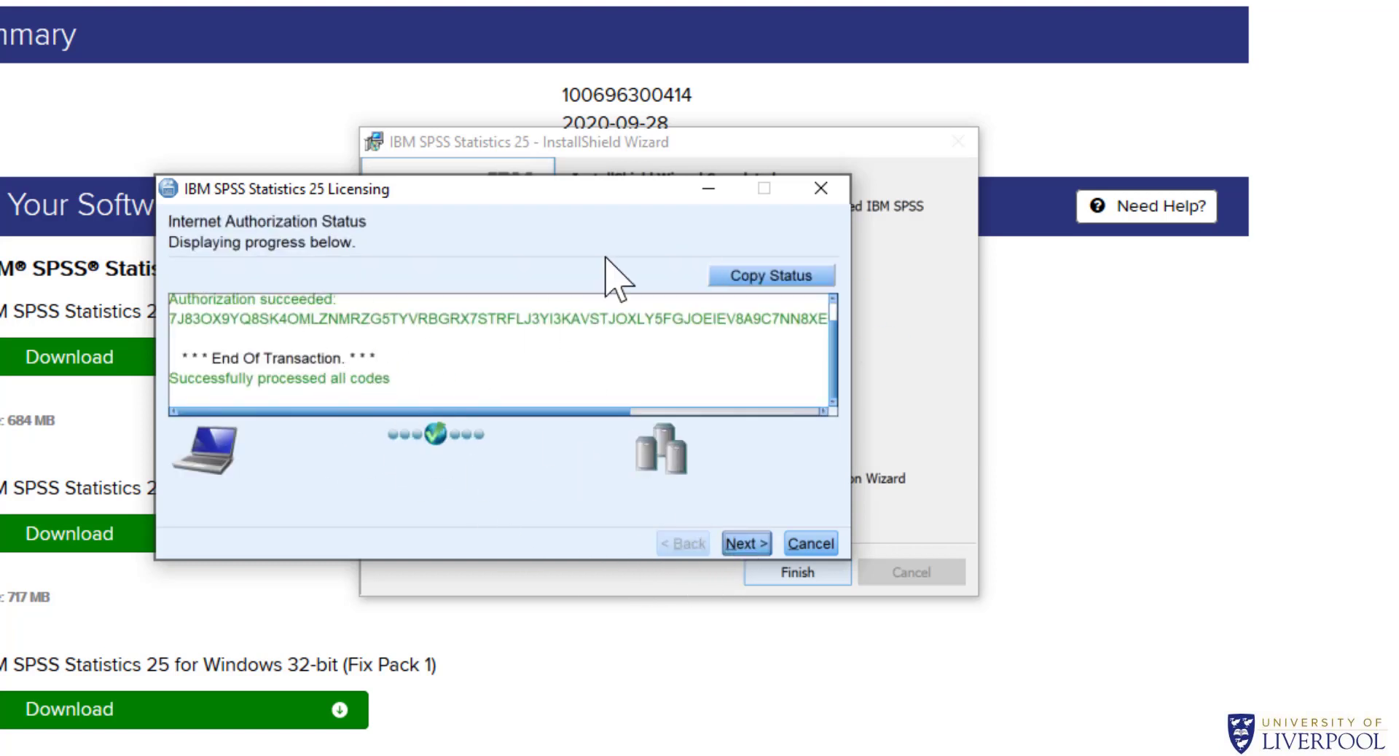
click(745, 544)
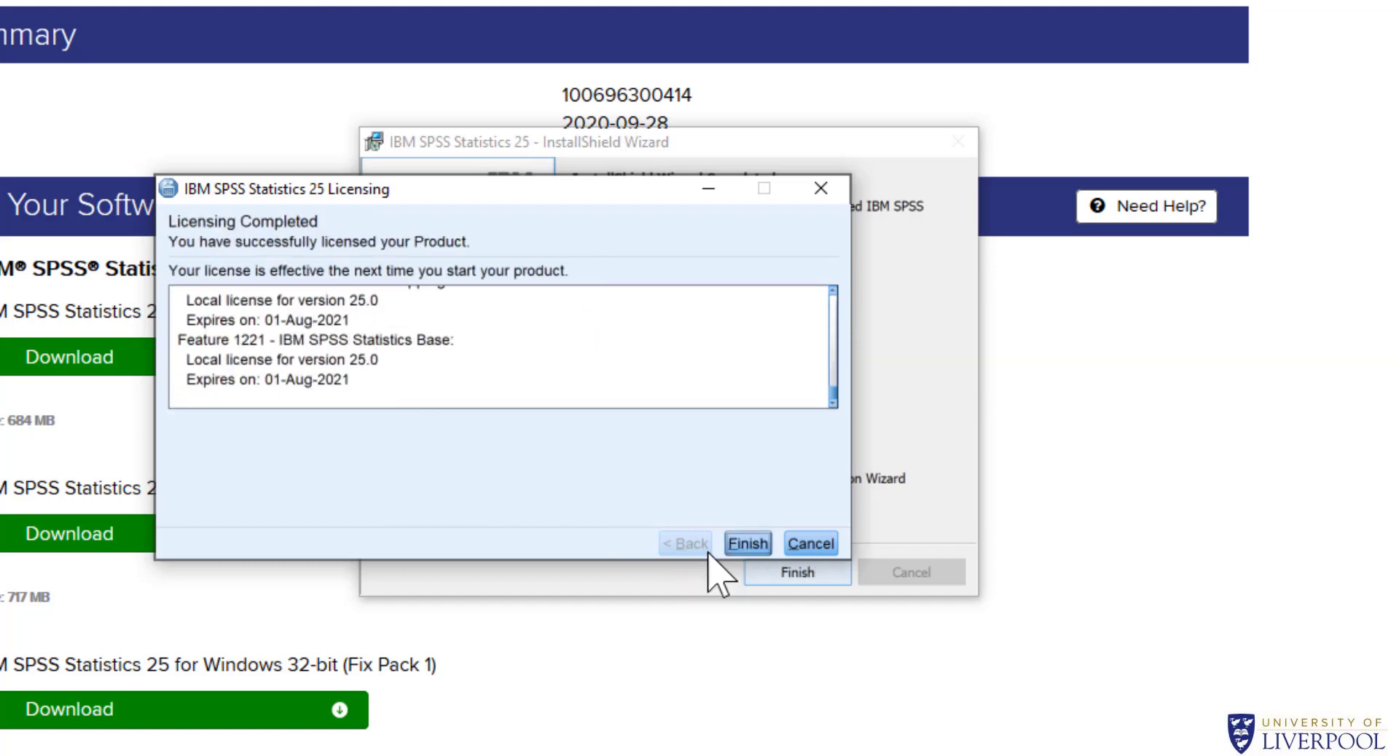
click(746, 545)
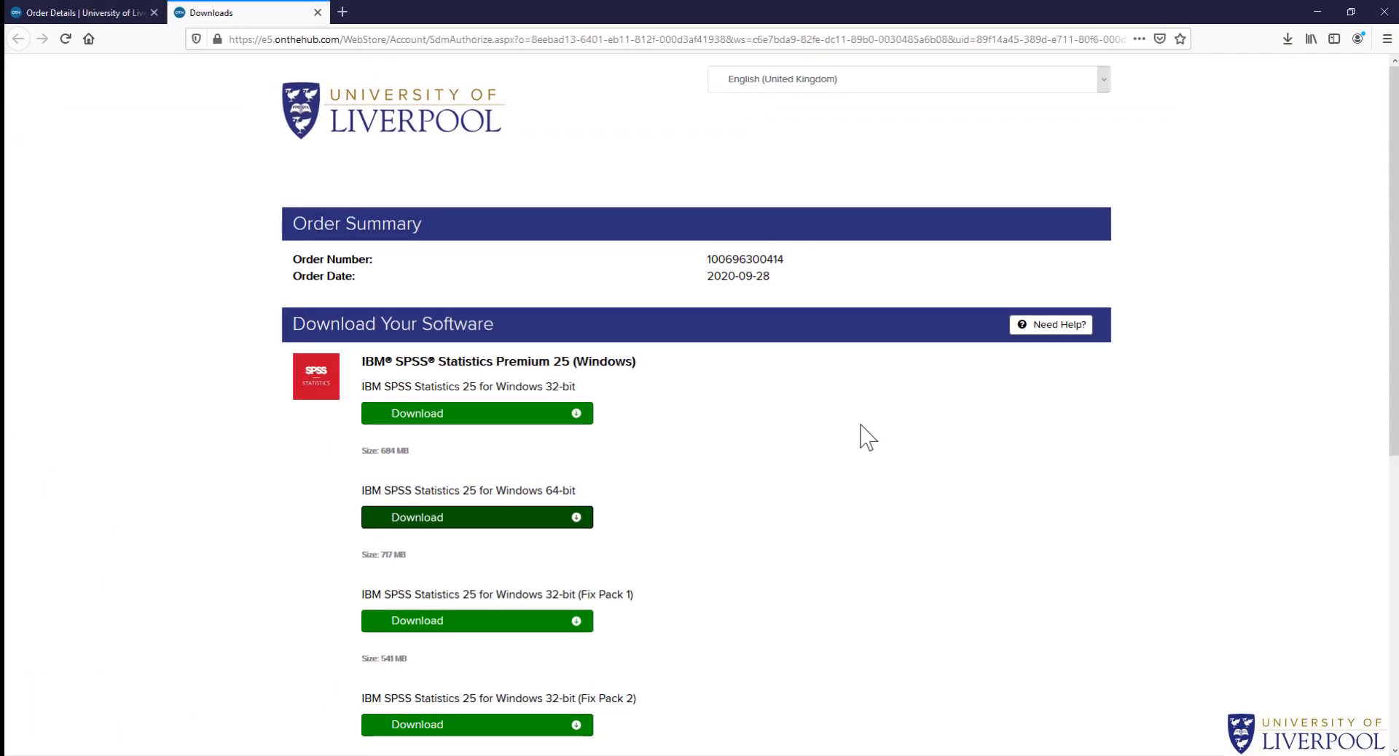
Return from the OnTheHub order pages back to the university Software downloads page
click(73, 12)
click(16, 38)
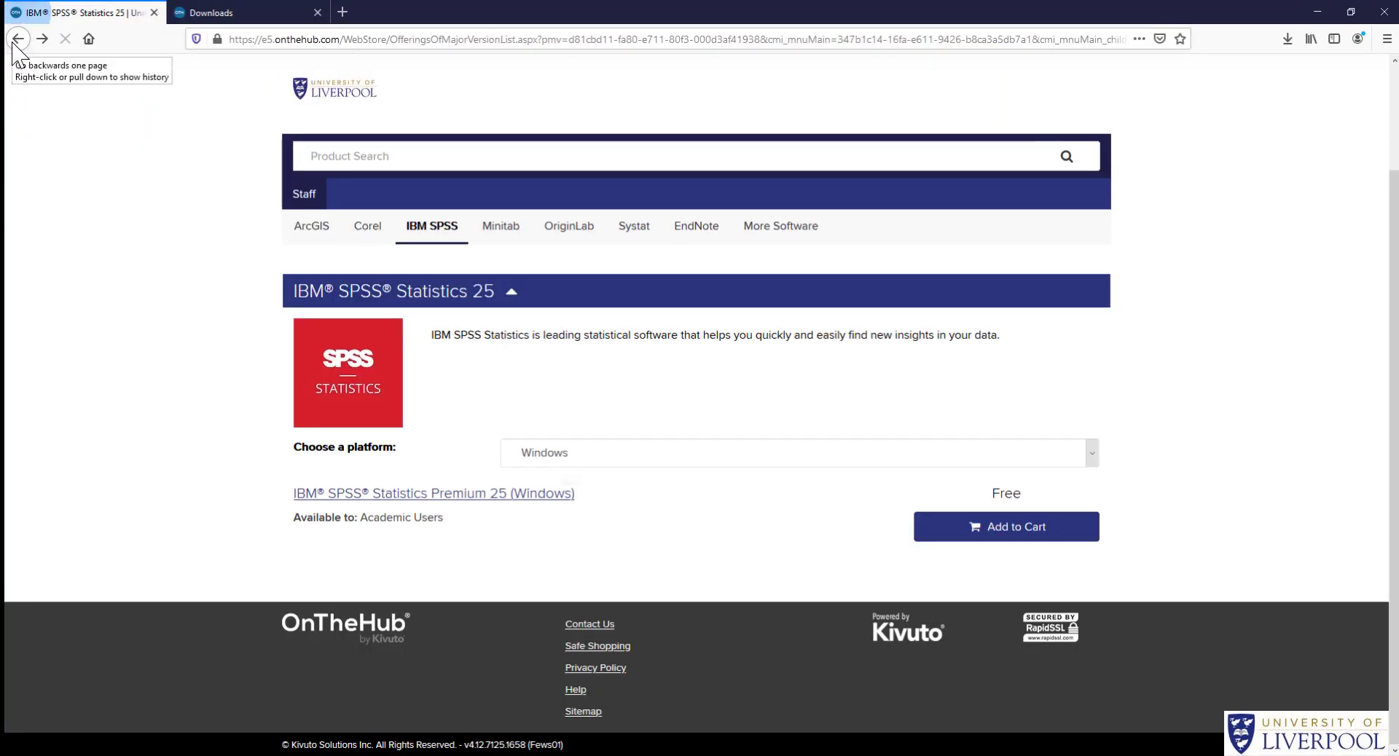
click(17, 40)
click(16, 41)
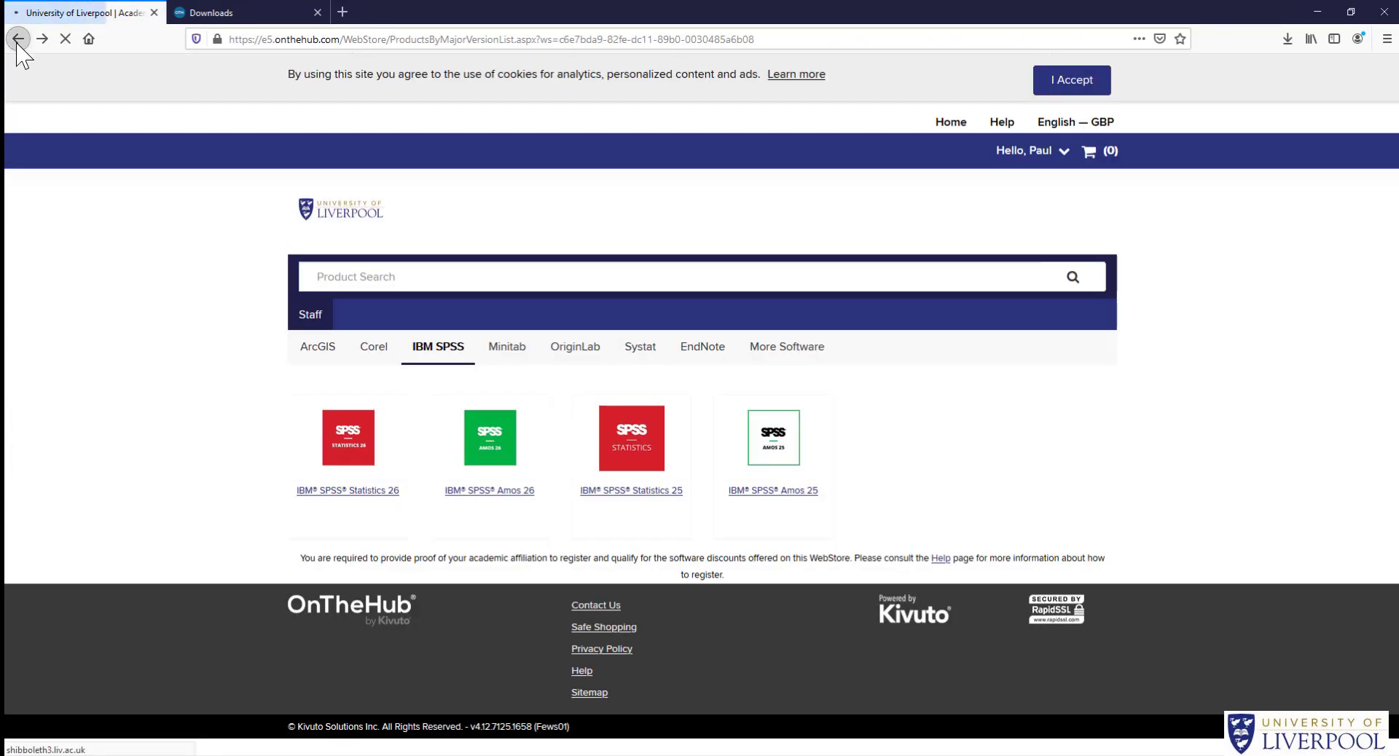
click(17, 40)
click(16, 41)
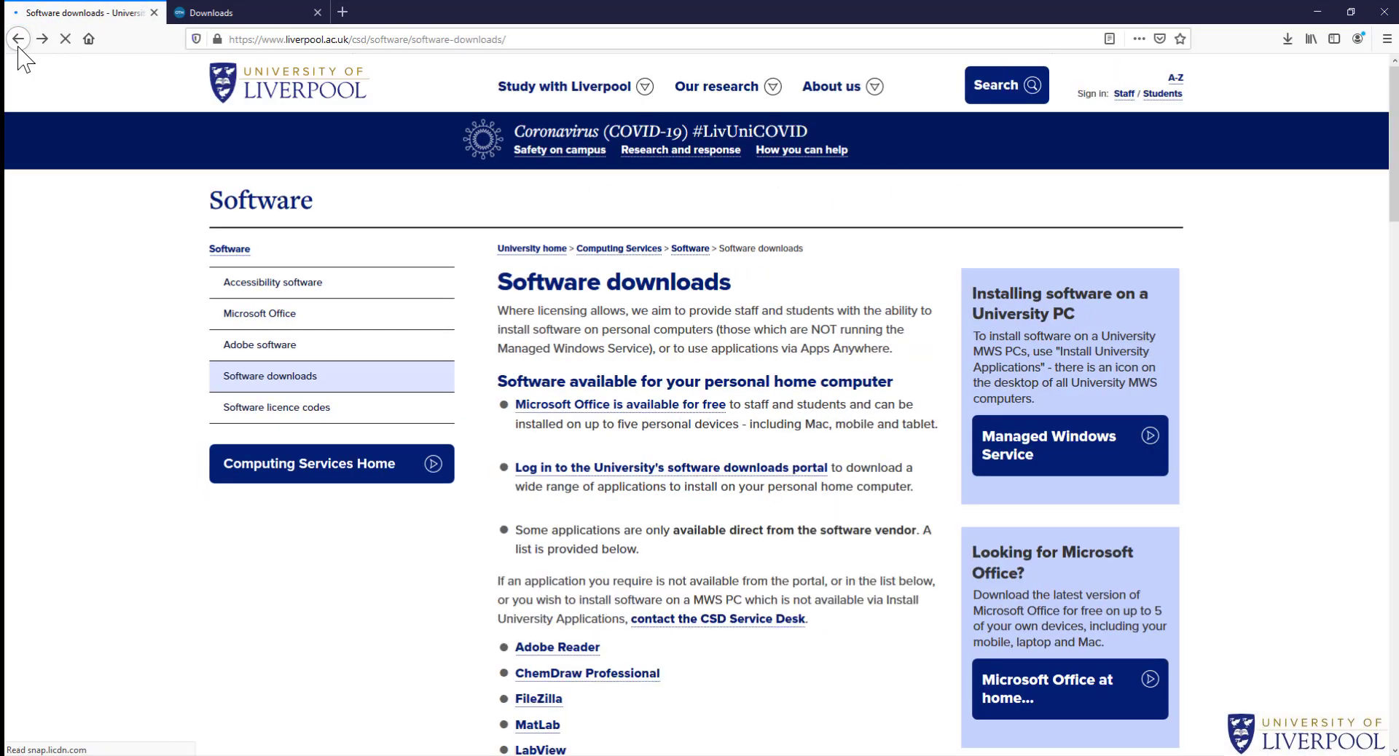
Open Software licence codes and request the SPSS and Amos codes
click(276, 409)
scroll(612, 510, down, 2)
click(581, 528)
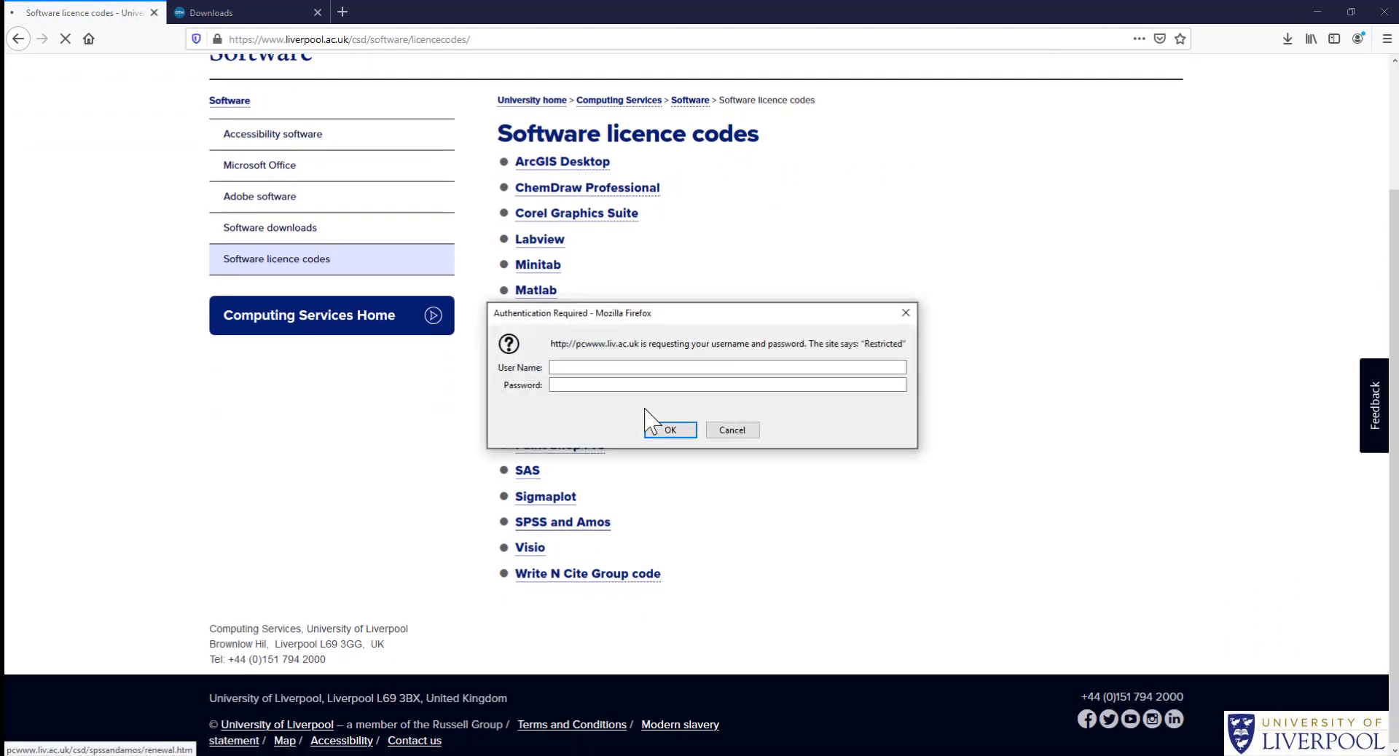